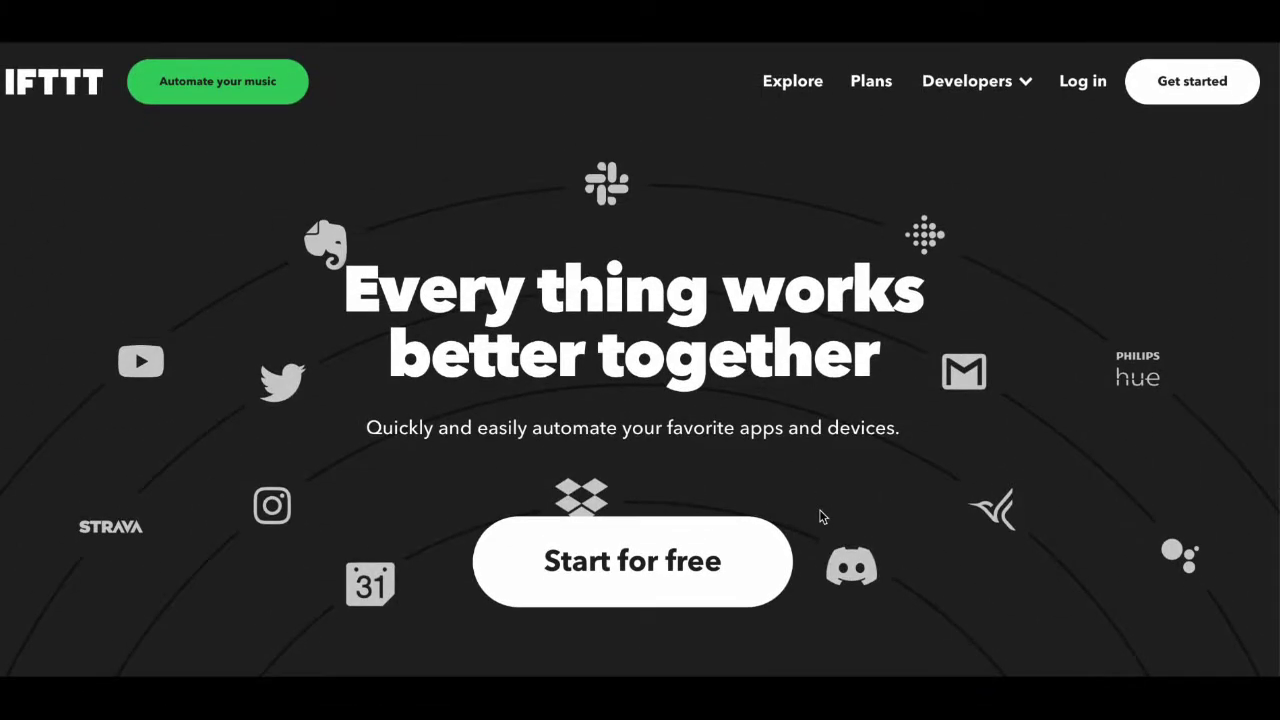
scroll(820, 516, "down", 1)
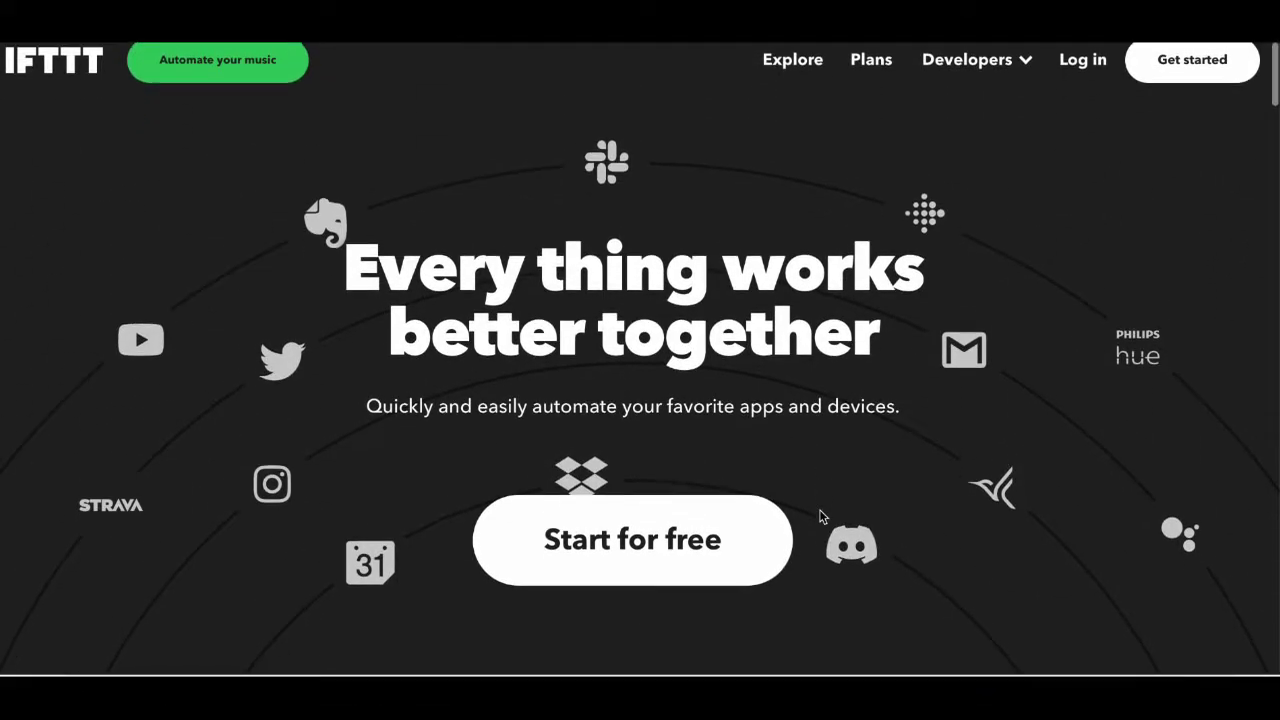
scroll(820, 516, "up", 1)
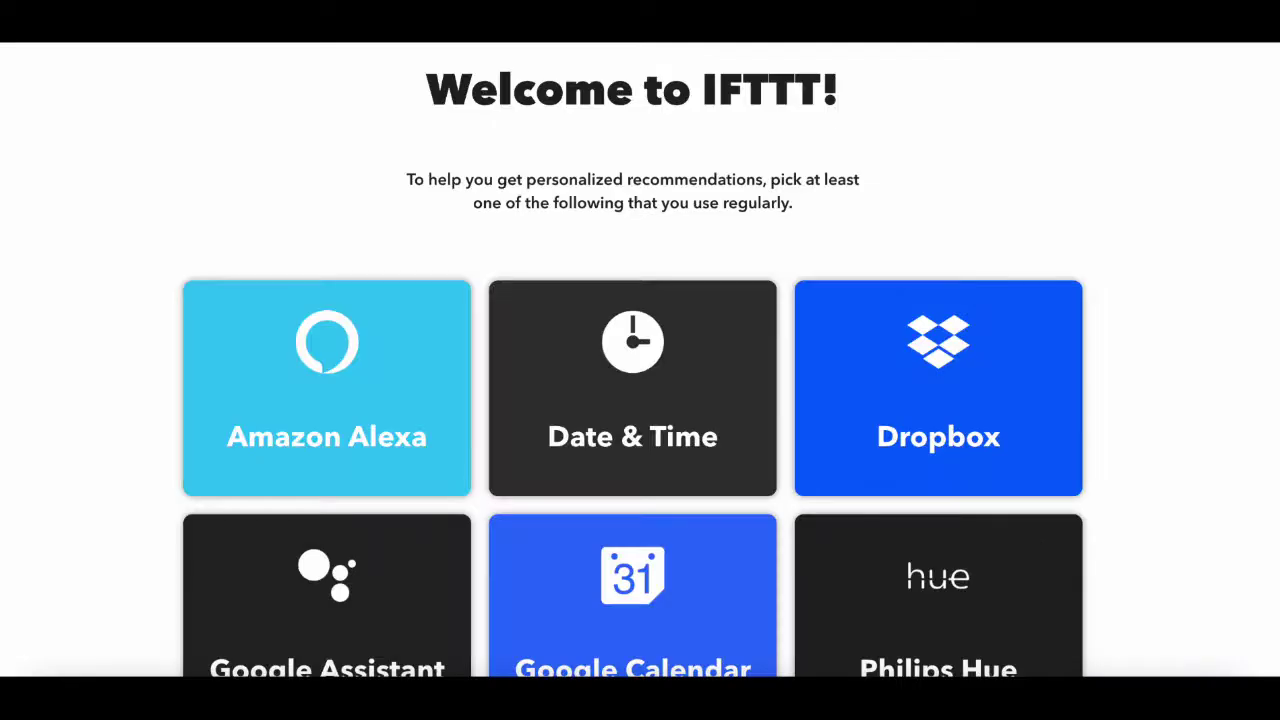
Step: Pick Twitter and Instagram as the regularly used services and continue to the Applet introduction
scroll(1077, 287, "down", 3)
scroll(1077, 287, "up", 2)
scroll(845, 480, "down", 3)
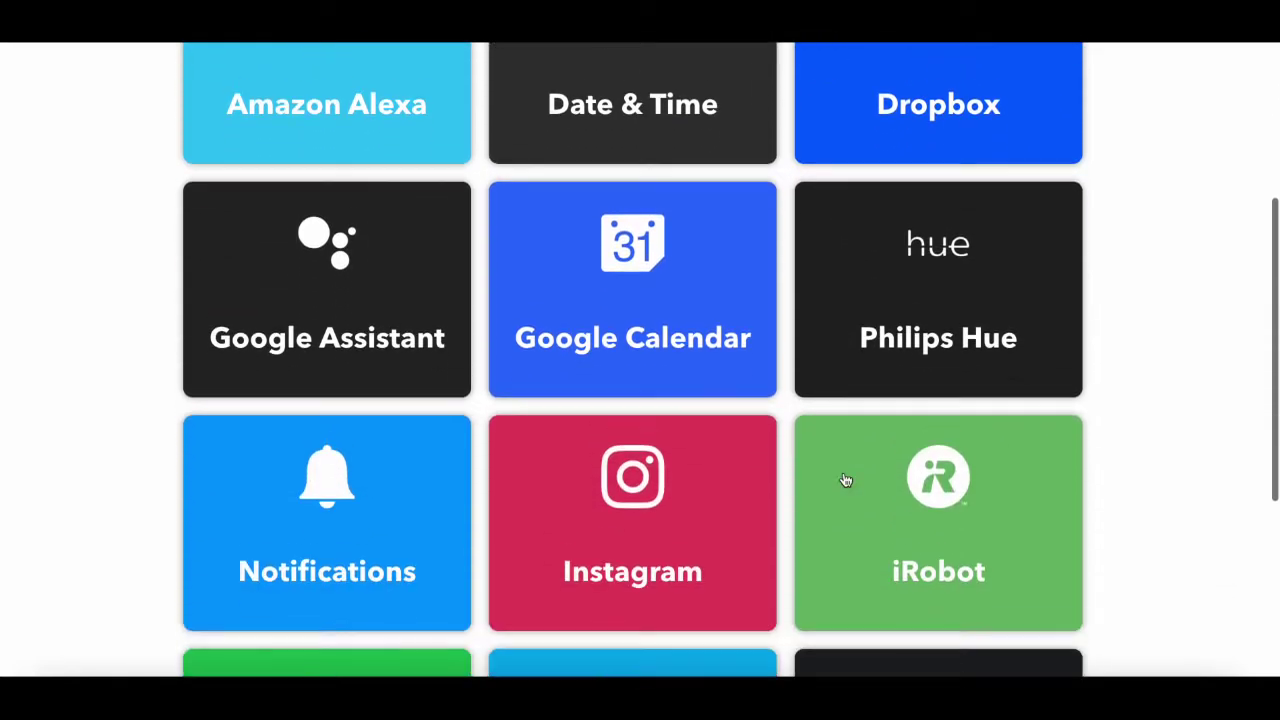
scroll(845, 480, "down", 2)
left_click(680, 528)
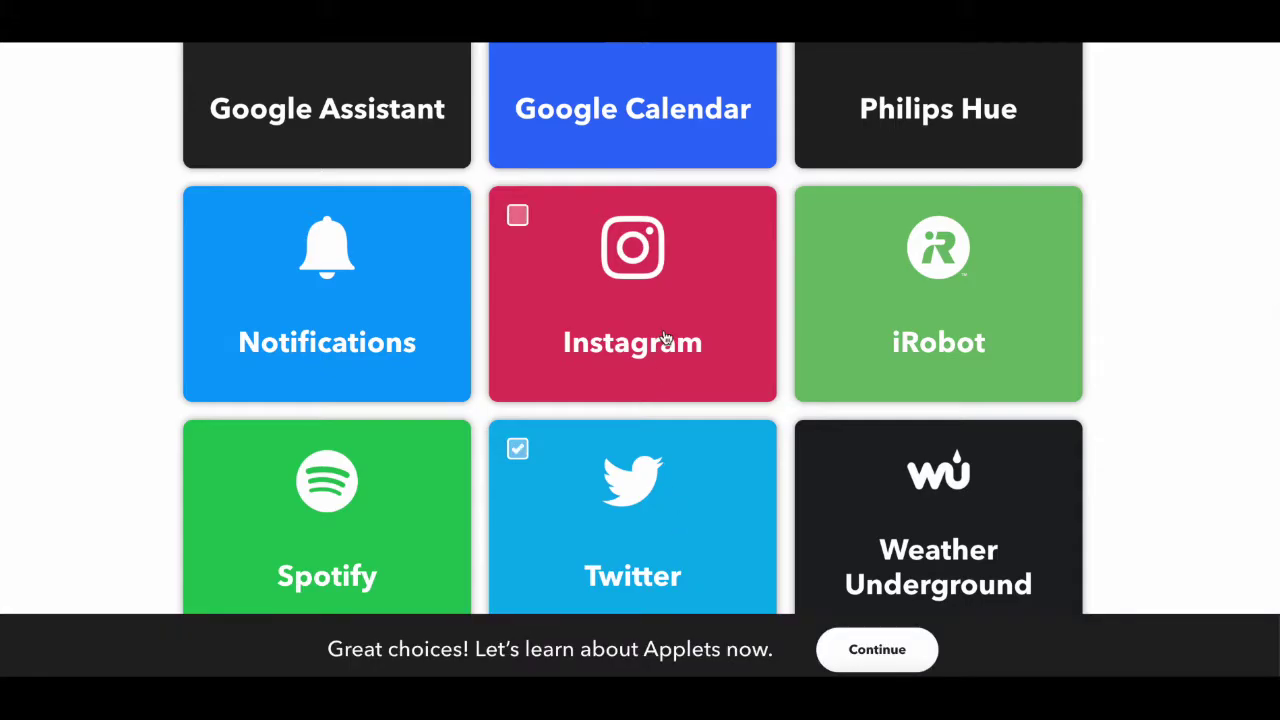
left_click(703, 331)
left_click(860, 652)
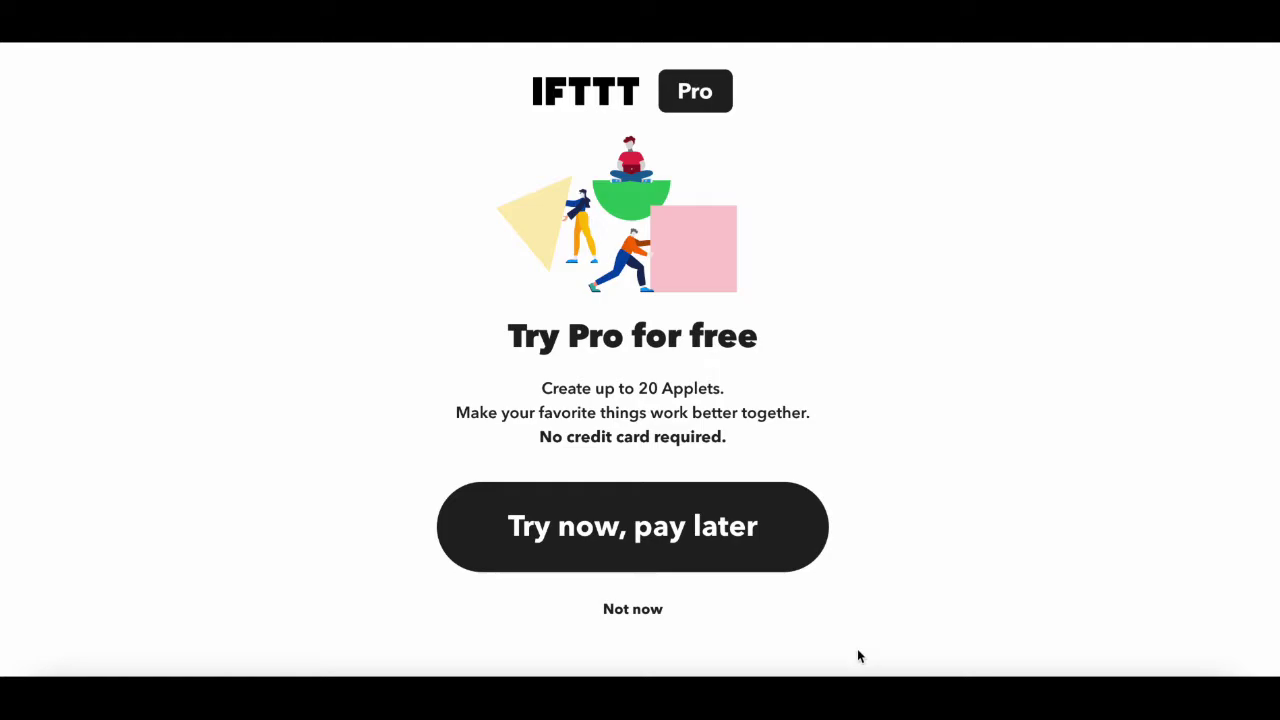
Step: Decline the free Pro trial and continue past the recommended Applets to the Explore page
left_click(633, 610)
scroll(1243, 300, "down", 10)
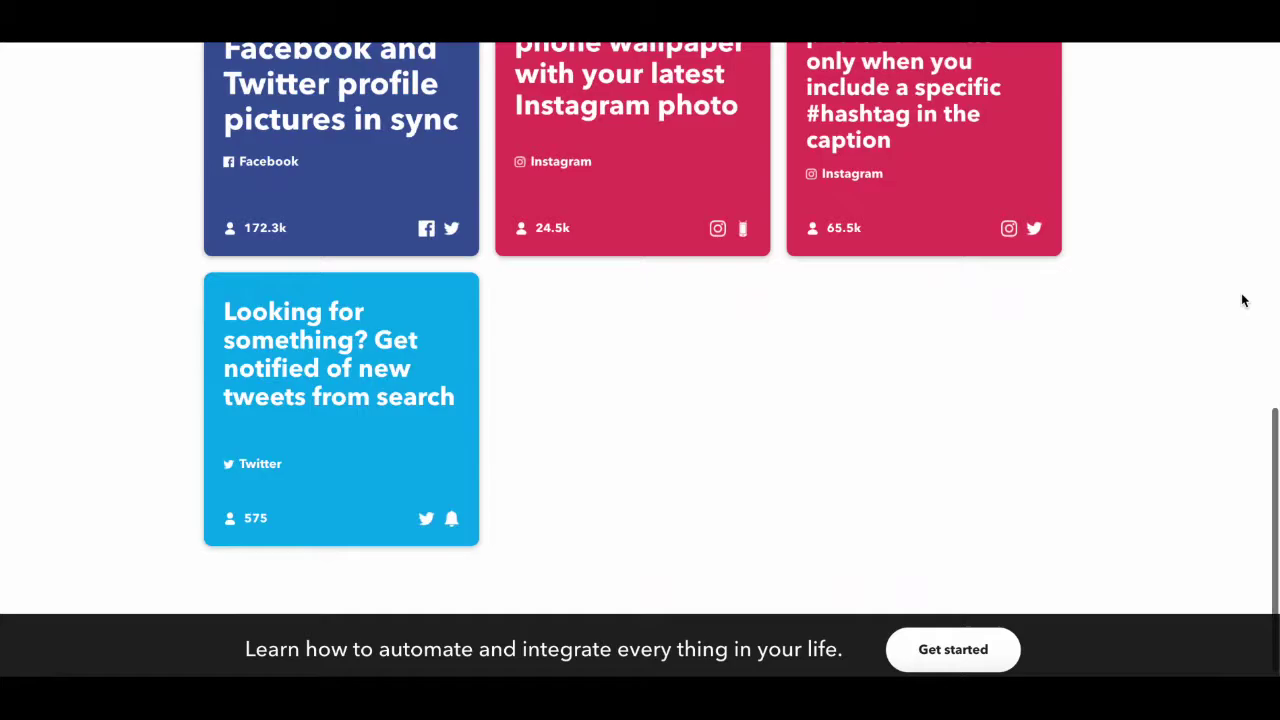
scroll(1243, 300, "up", 10)
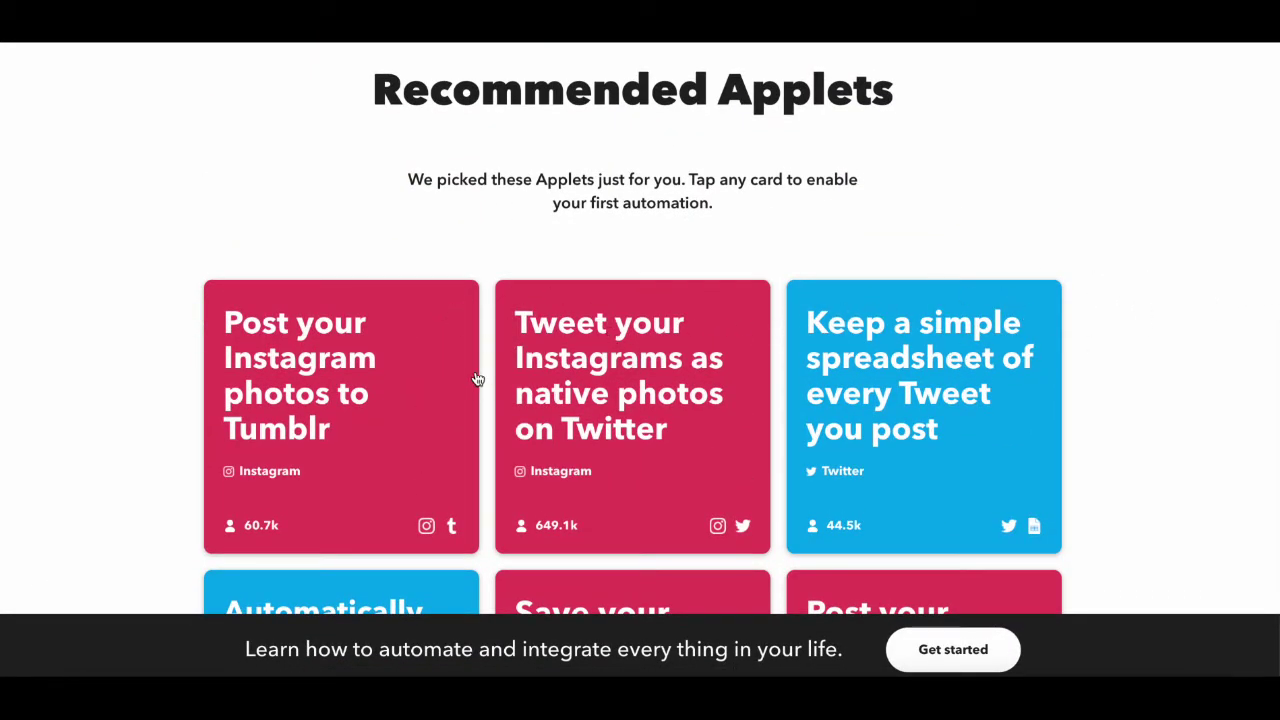
scroll(724, 451, "down", 1)
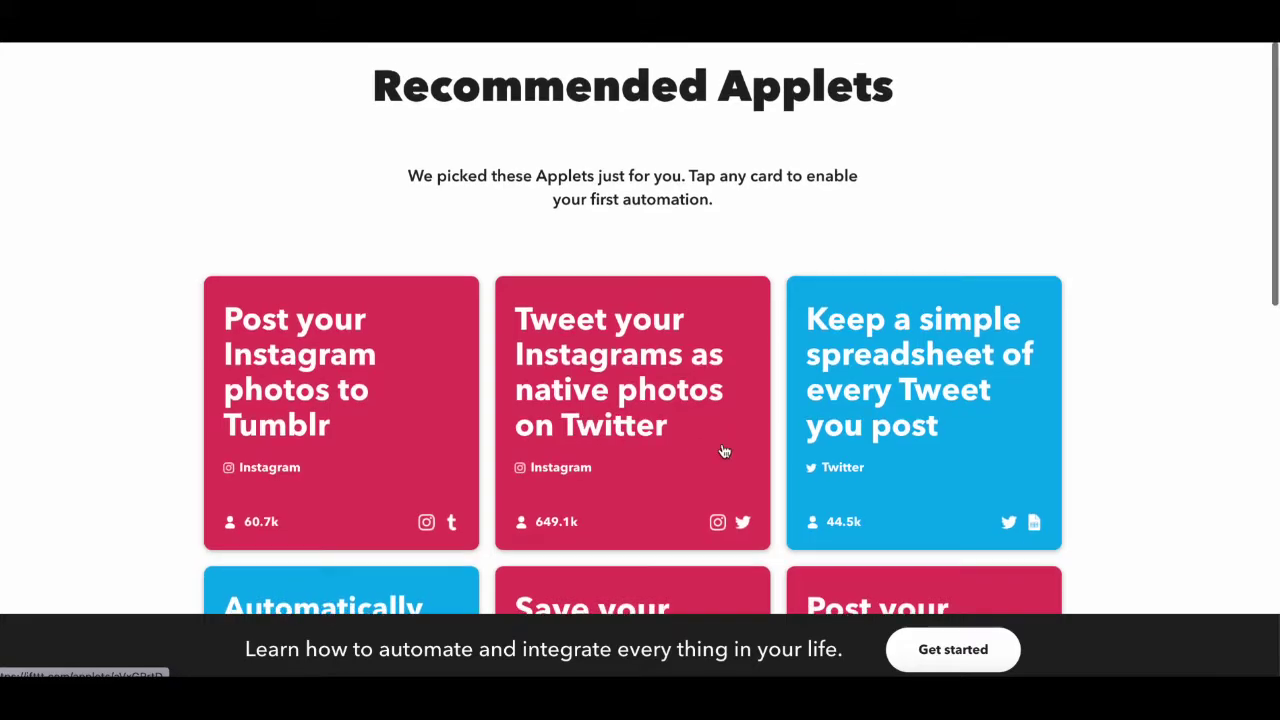
scroll(724, 451, "down", 6)
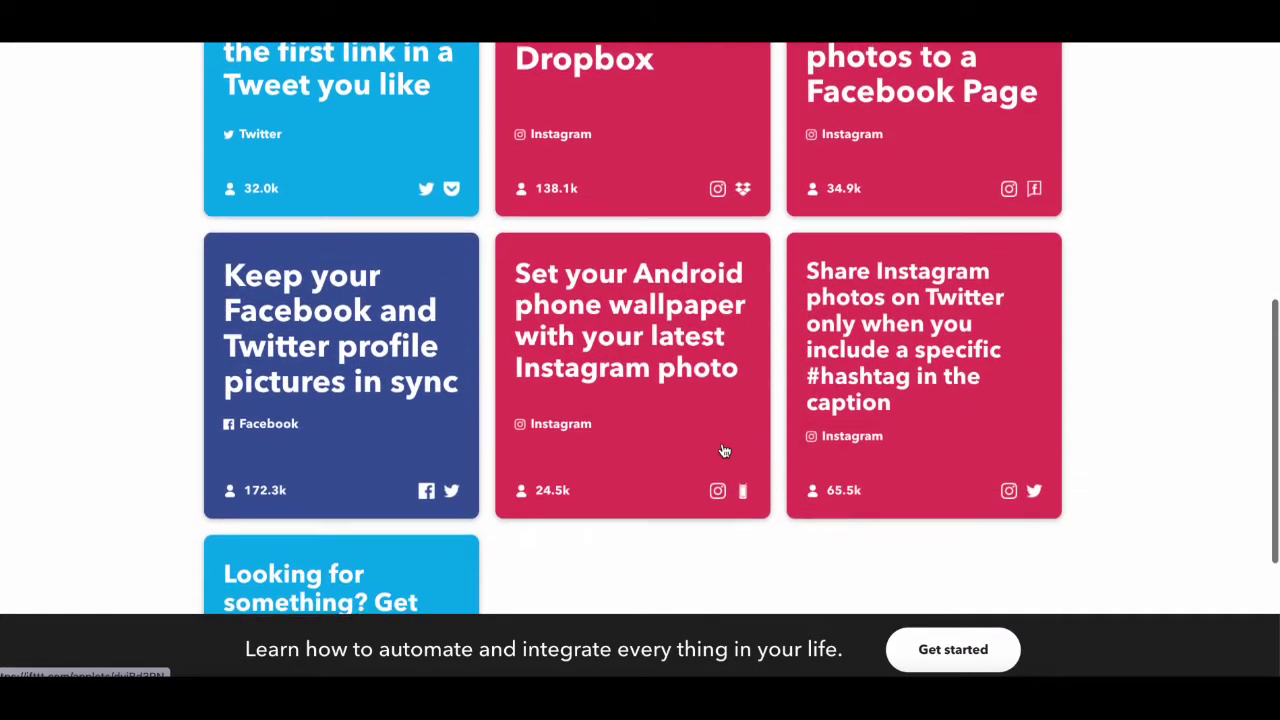
scroll(724, 451, "down", 3)
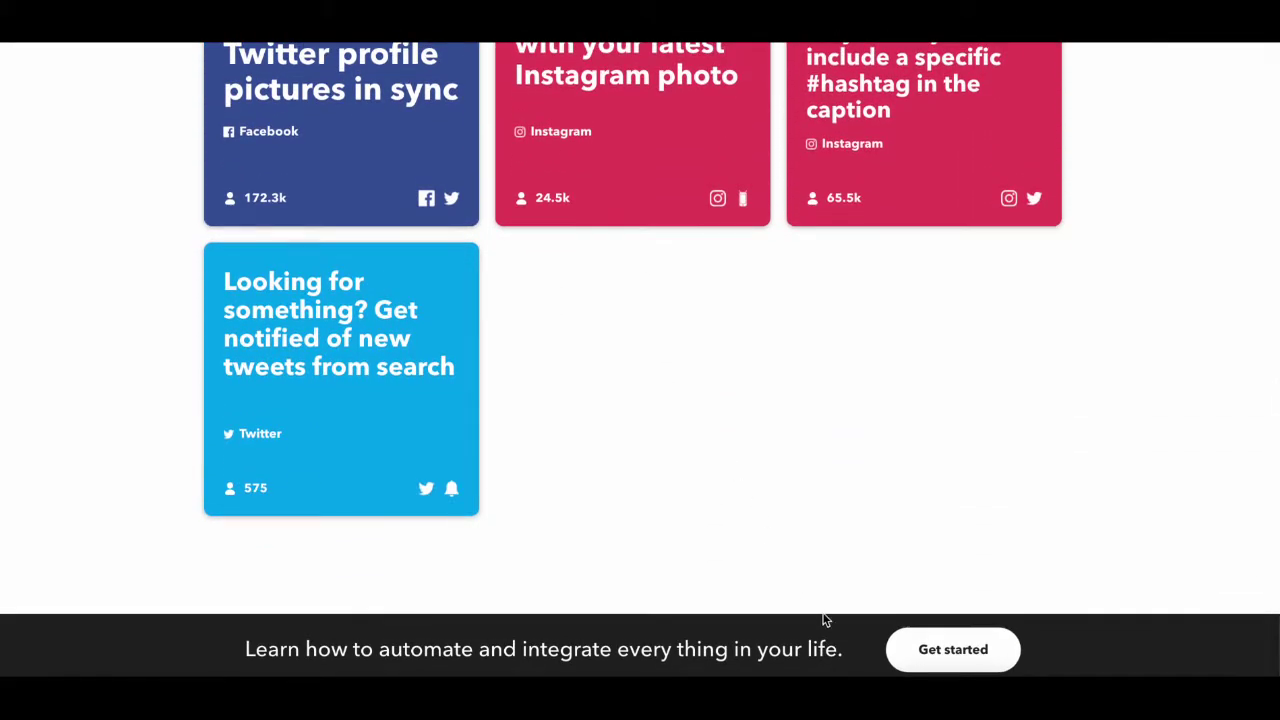
left_click(975, 652)
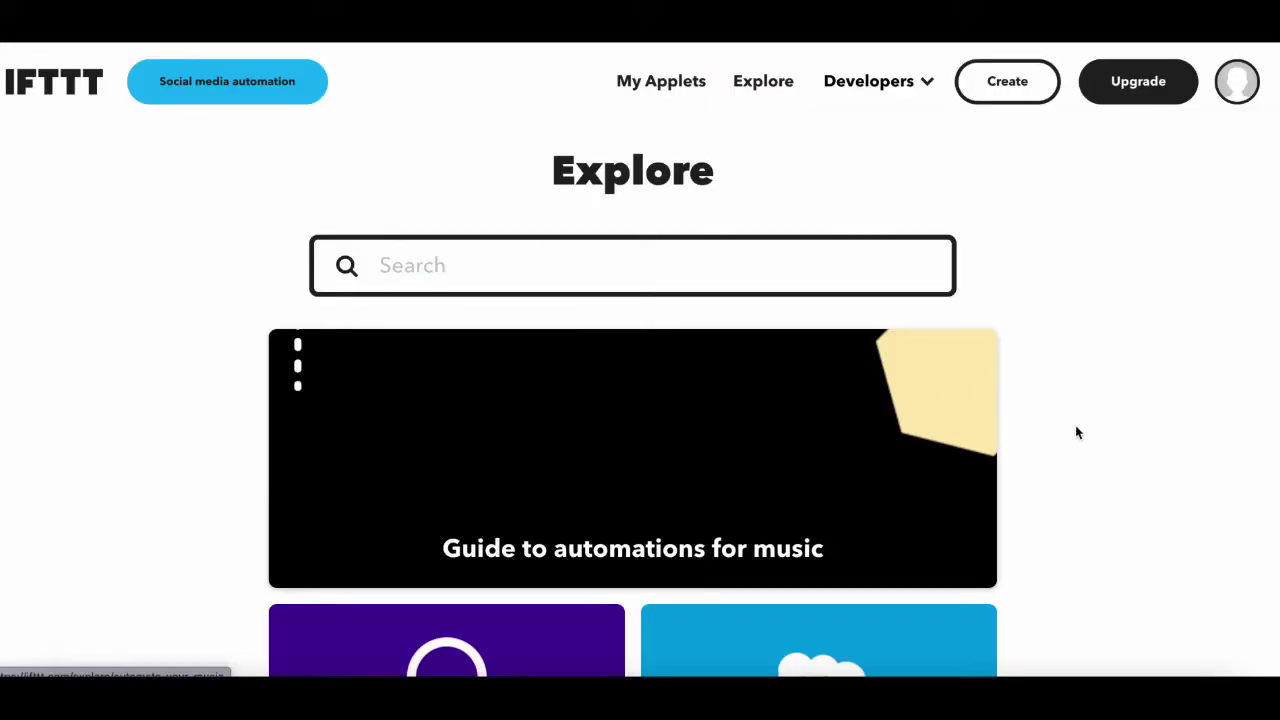
Step: Look over the Explore and My Applets pages, ending back on the Explore page
scroll(1057, 467, "down", 10)
scroll(1057, 467, "up", 10)
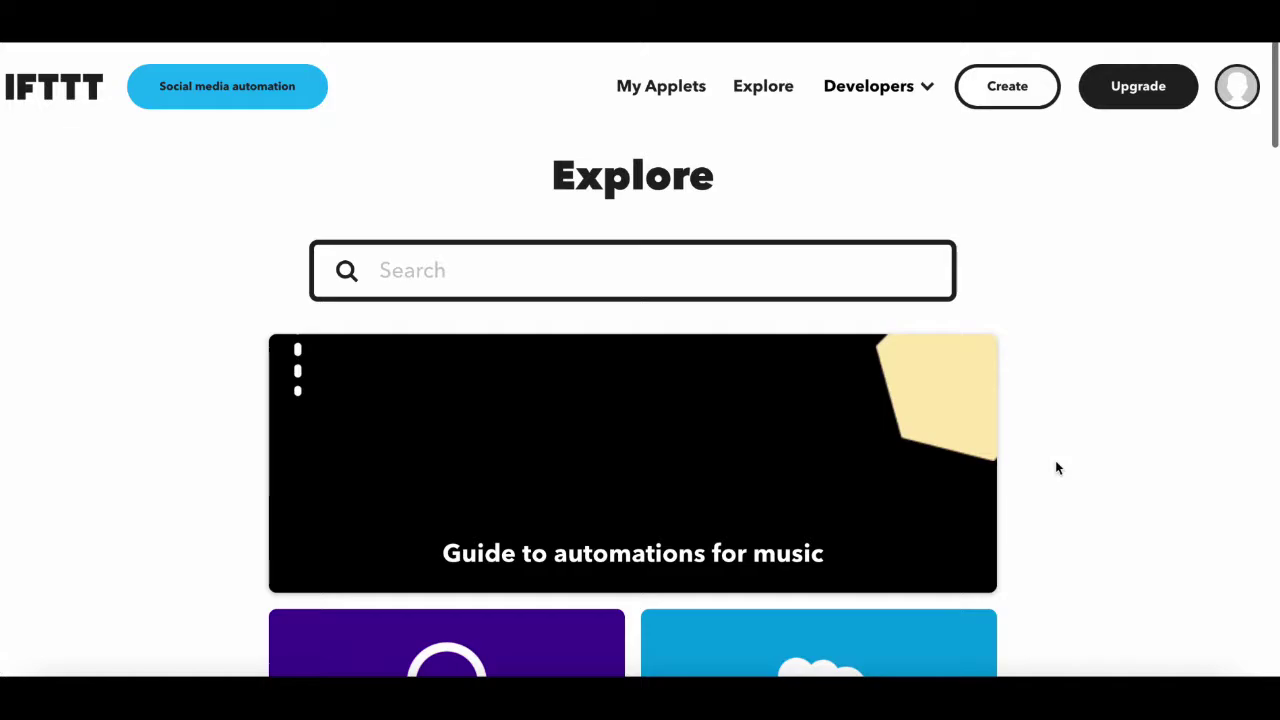
left_click(665, 89)
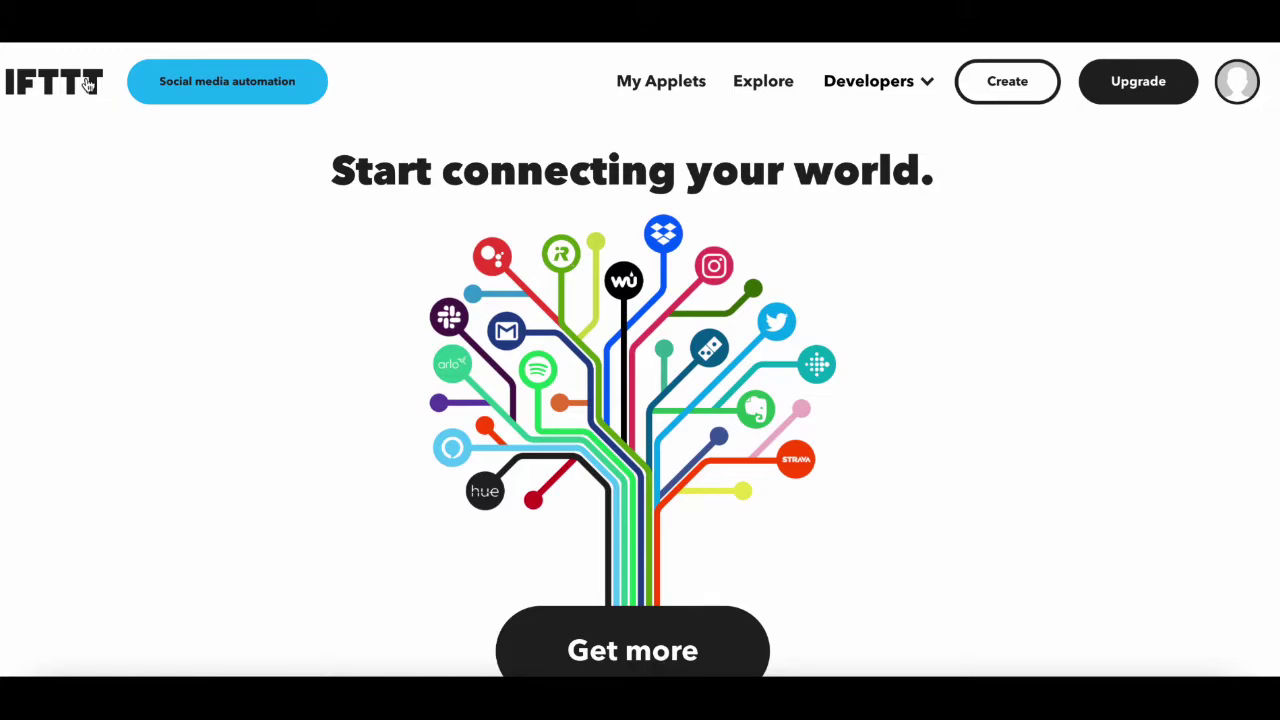
left_click(88, 85)
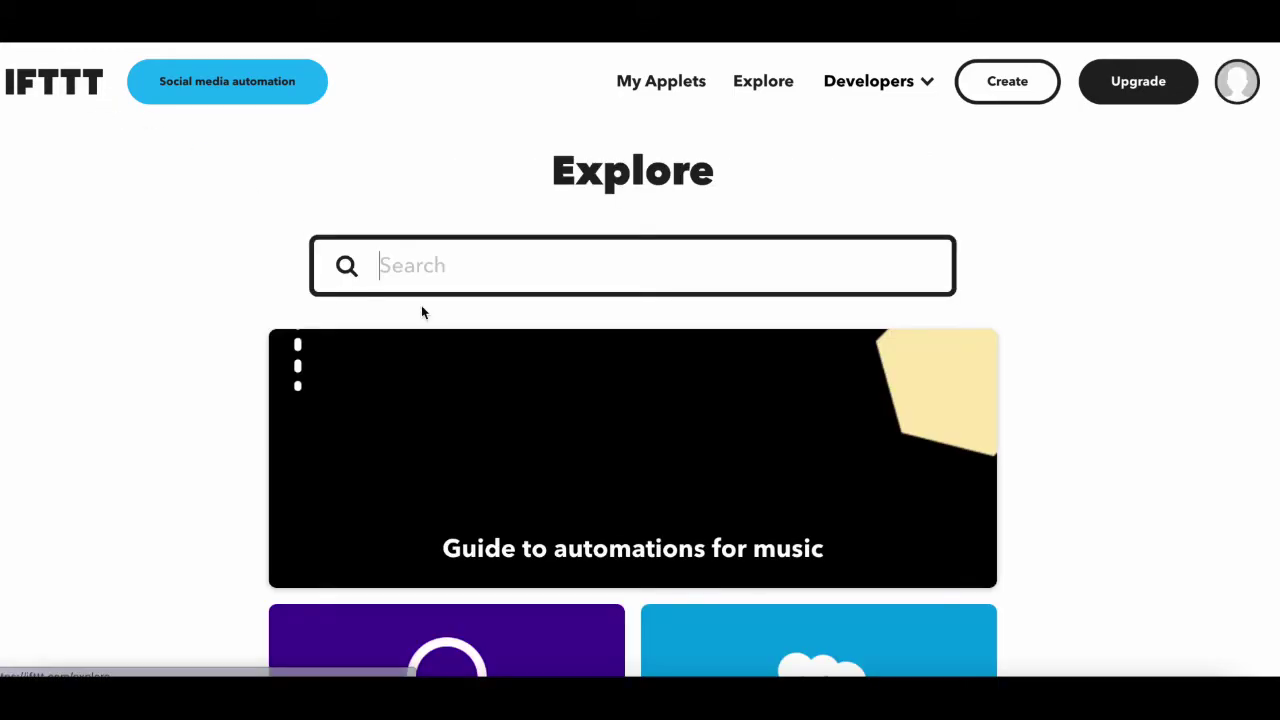
Step: Search the Explore page for Twitter and open the Twitter service
type("twiiter")
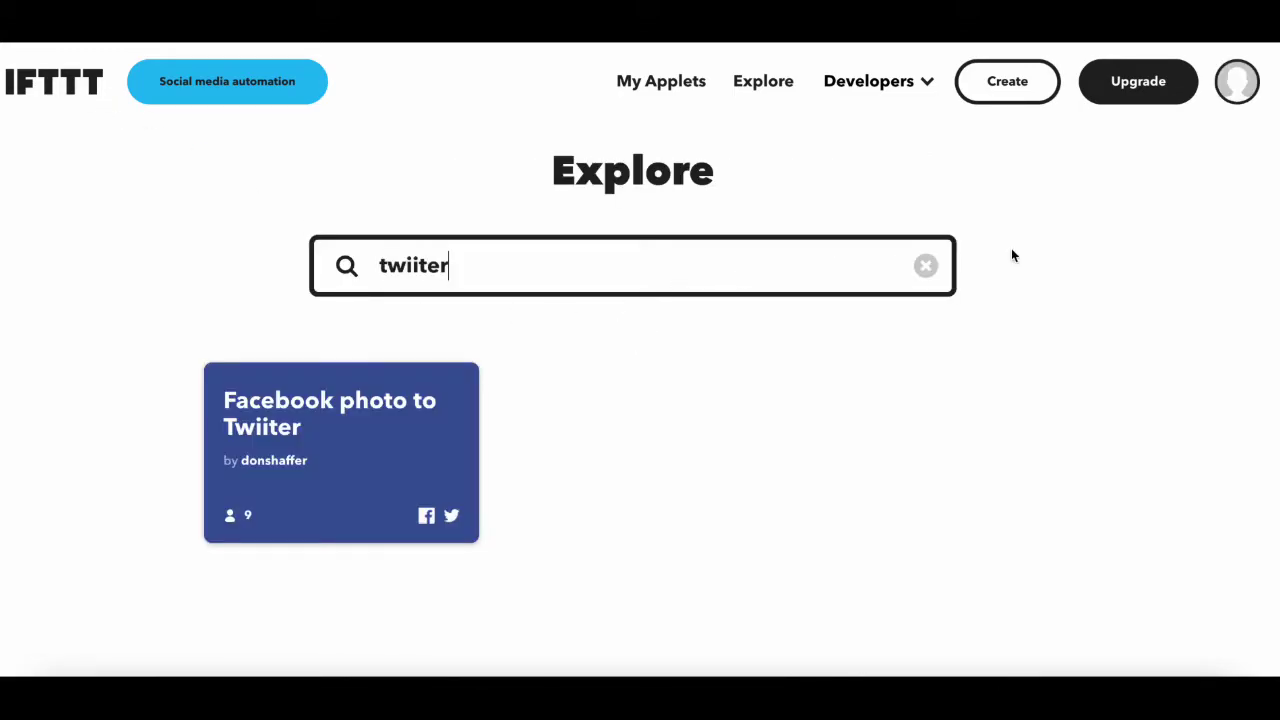
key("BackSpace")
key("BackSpace")
key("BackSpace")
key("BackSpace")
type("tter")
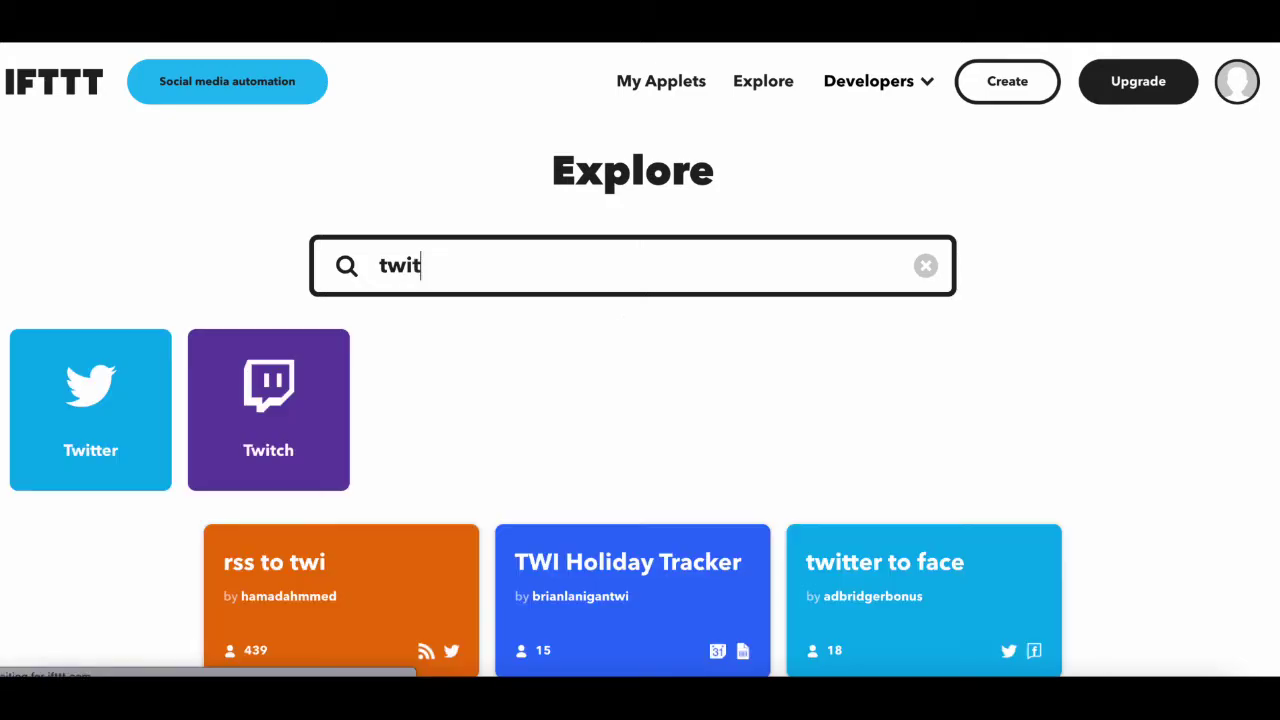
left_click(91, 395)
Step: Browse the Twitter Applets and open the one that adds Tweets with a specific hashtag to a Google spreadsheet
scroll(477, 511, "down", 20)
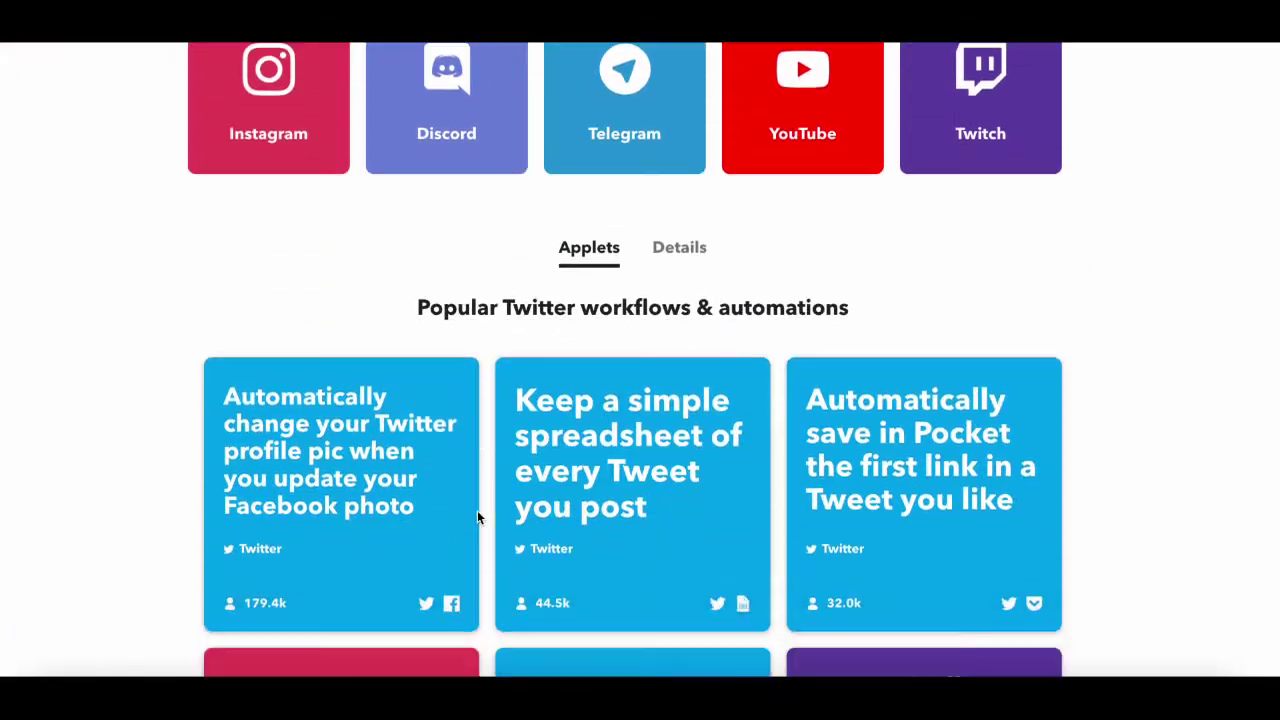
scroll(477, 518, "down", 3)
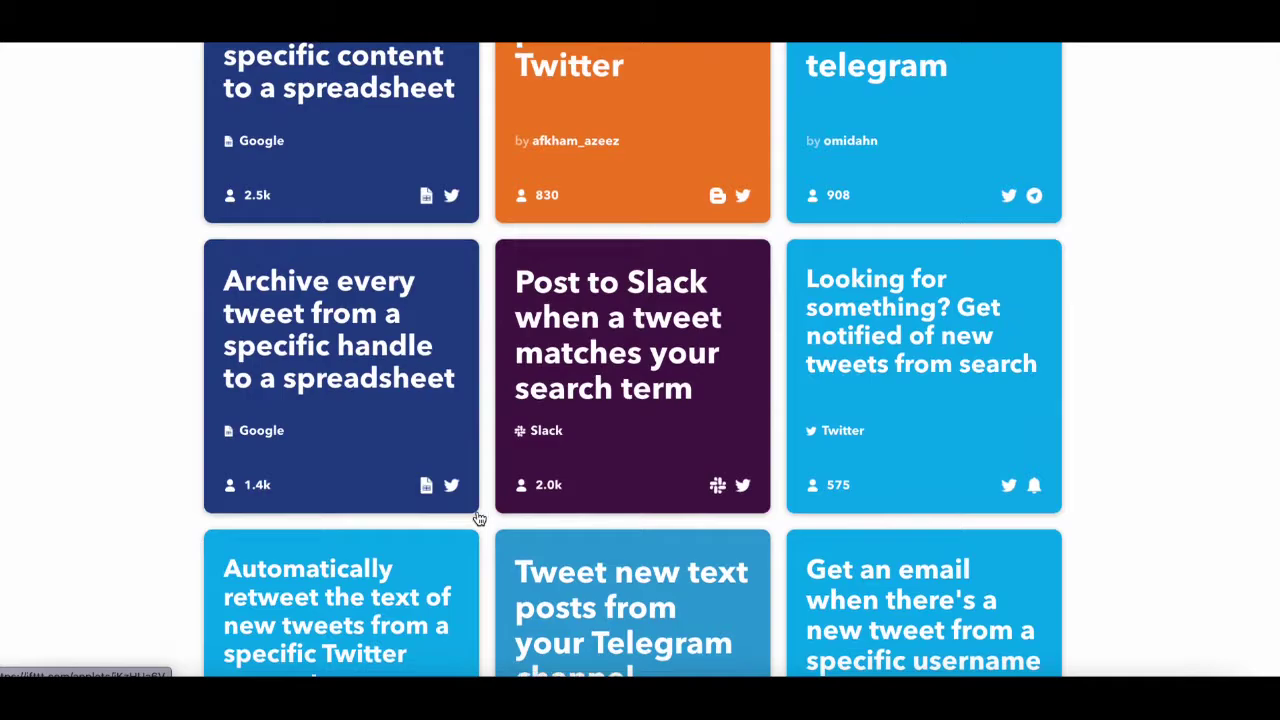
scroll(477, 518, "up", 10)
scroll(479, 518, "up", 10)
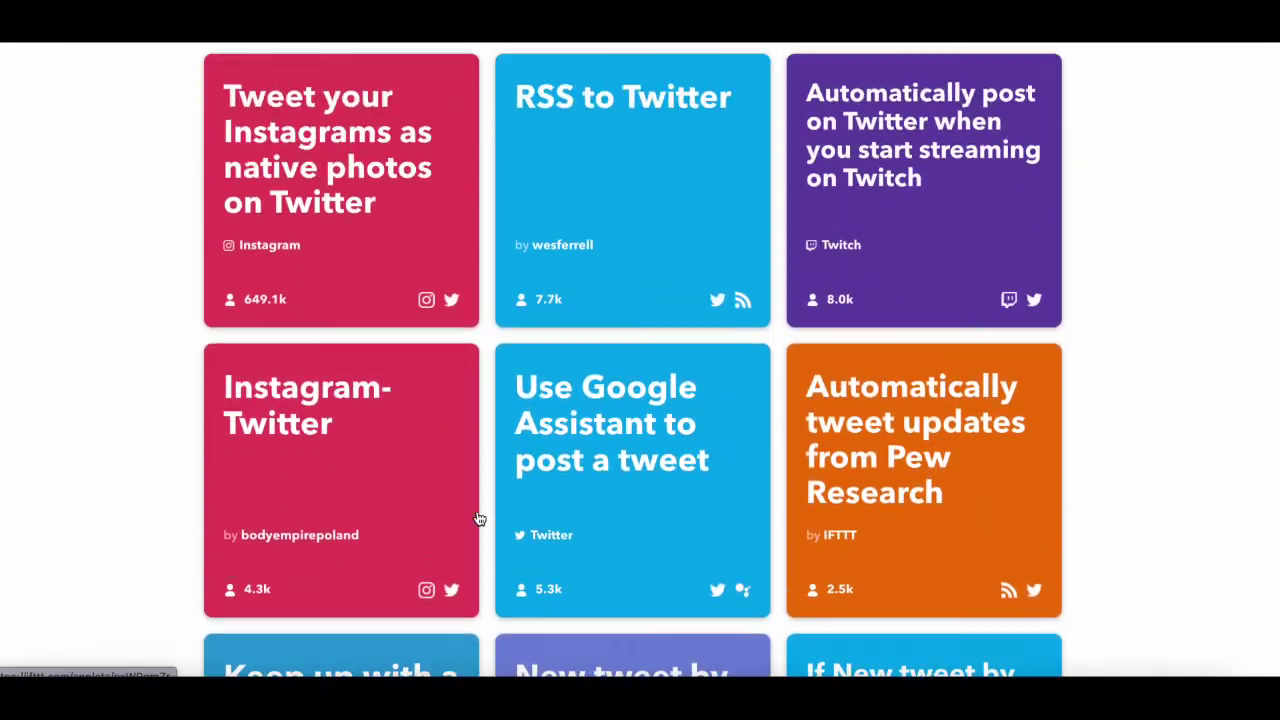
scroll(479, 518, "up", 4)
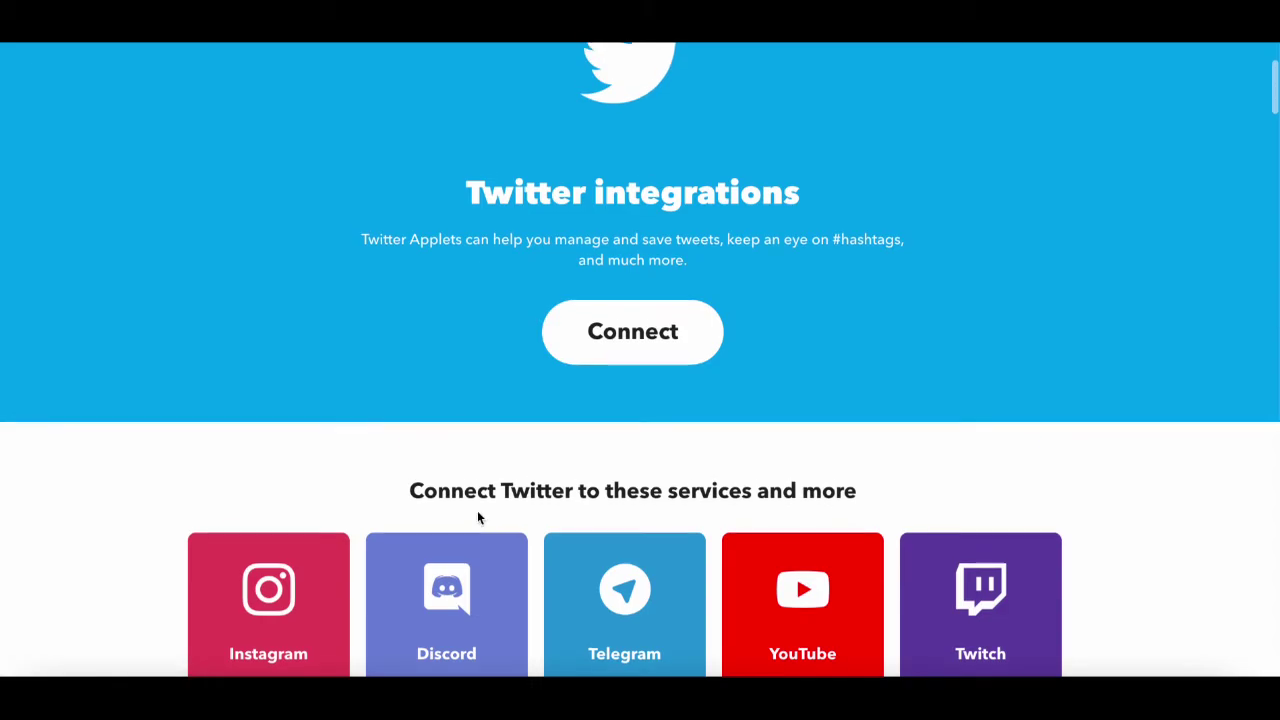
scroll(477, 518, "up", 2)
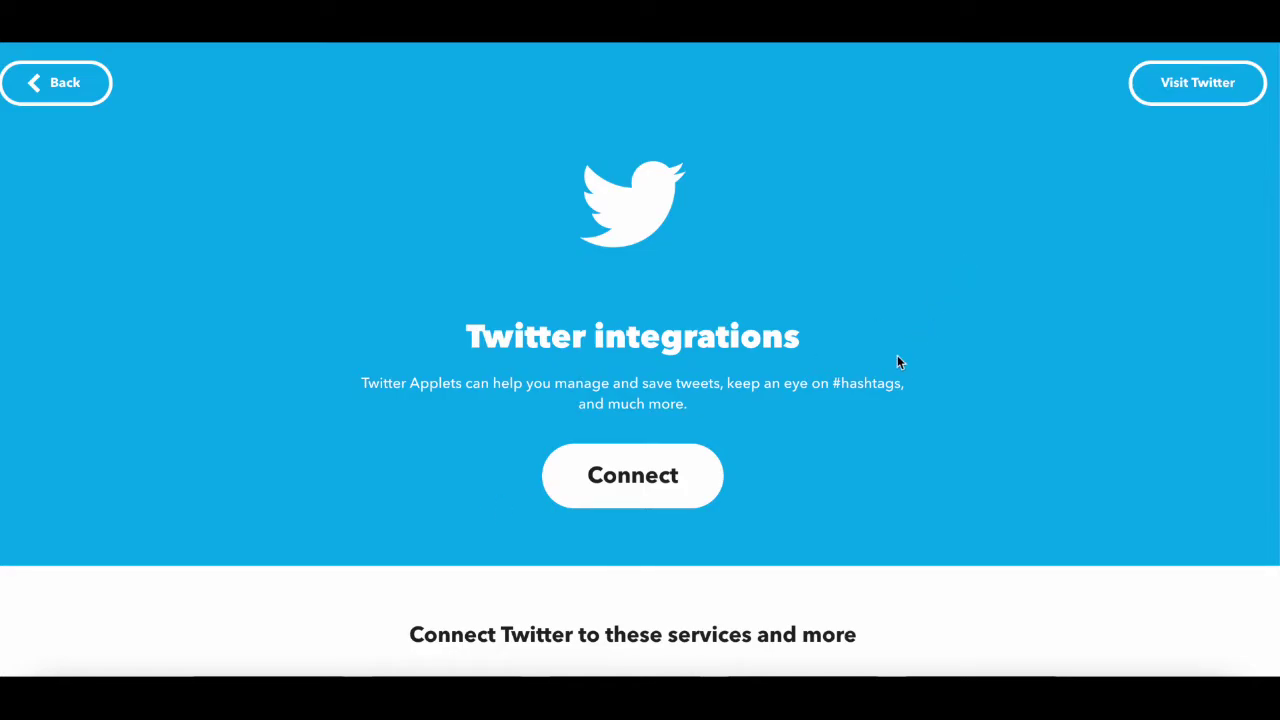
scroll(897, 362, "down", 2)
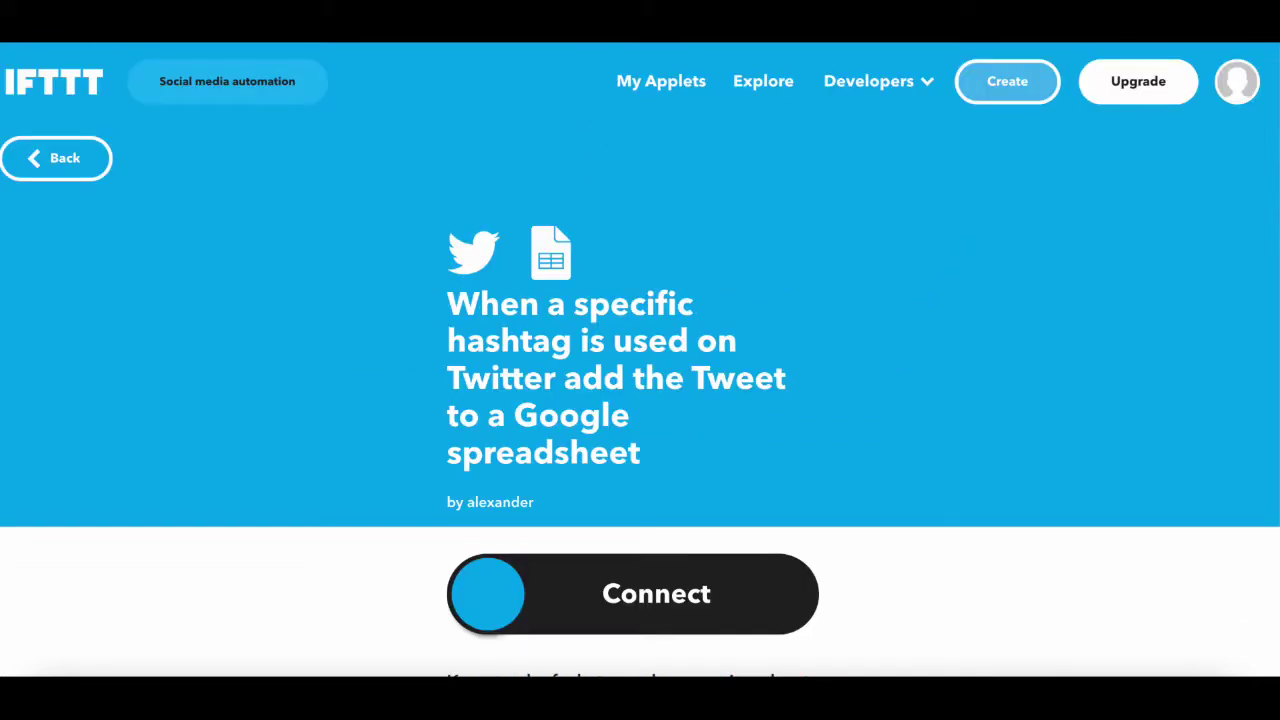
Step: Read the hashtag-to-spreadsheet Applet's description and start connecting the Applet
scroll(762, 304, "down", 5)
scroll(762, 304, "up", 5)
scroll(582, 470, "down", 1)
scroll(582, 470, "down", 4)
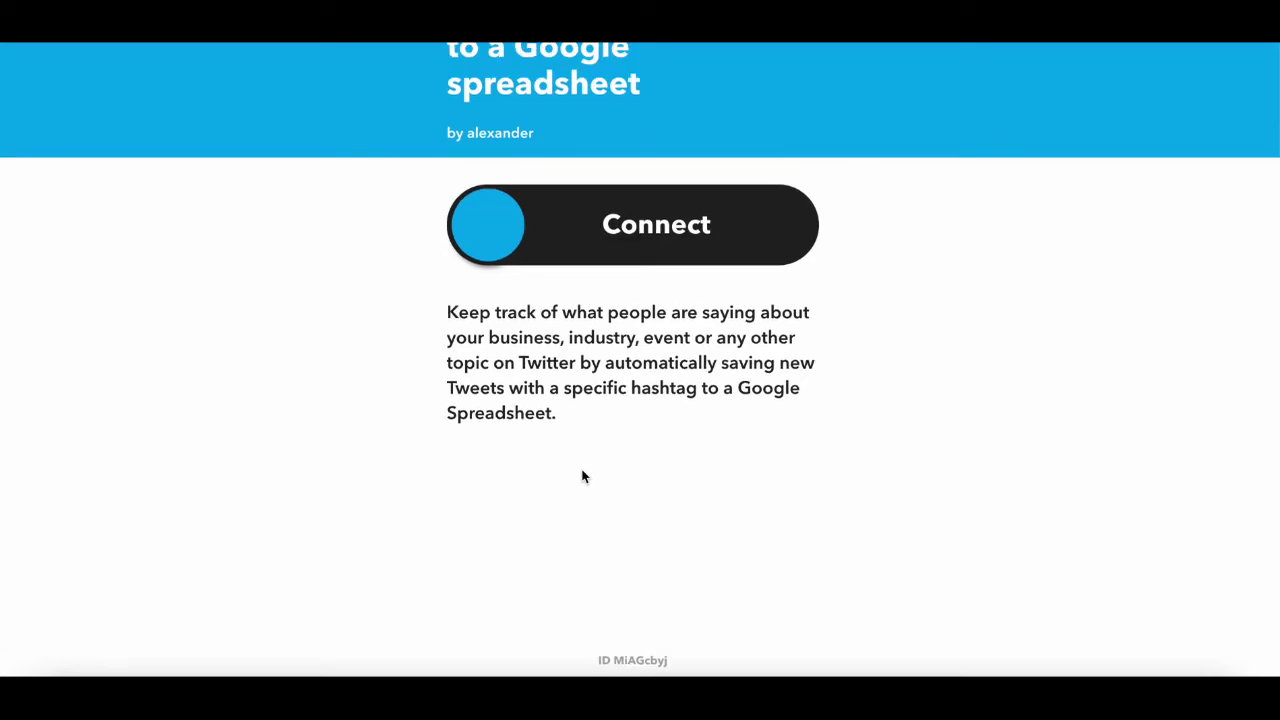
scroll(582, 472, "up", 2)
scroll(583, 476, "up", 3)
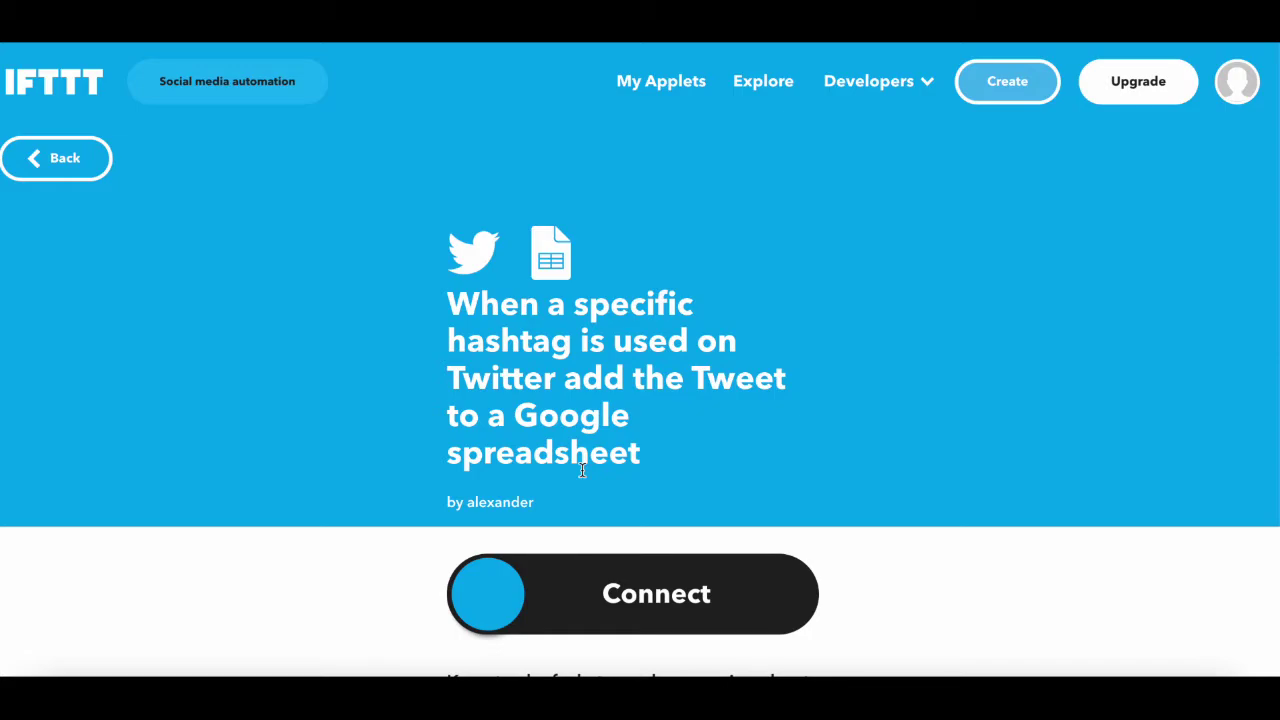
scroll(582, 470, "down", 1)
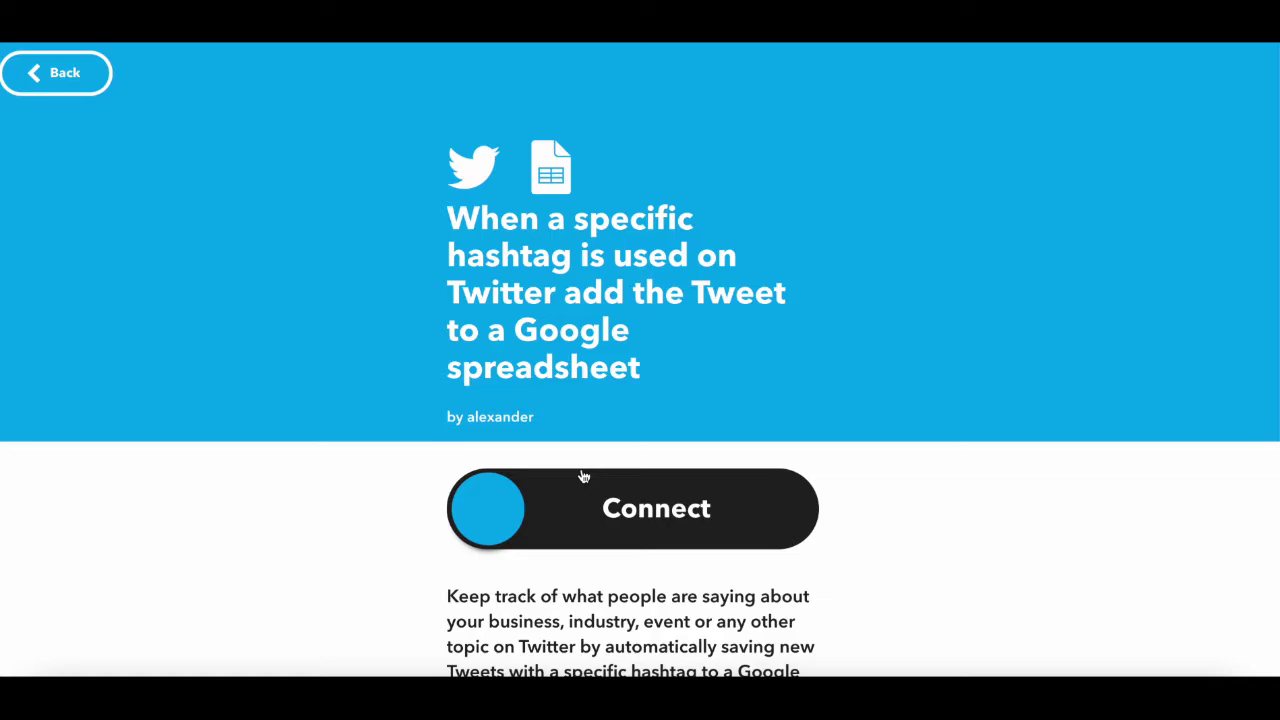
scroll(583, 476, "down", 1)
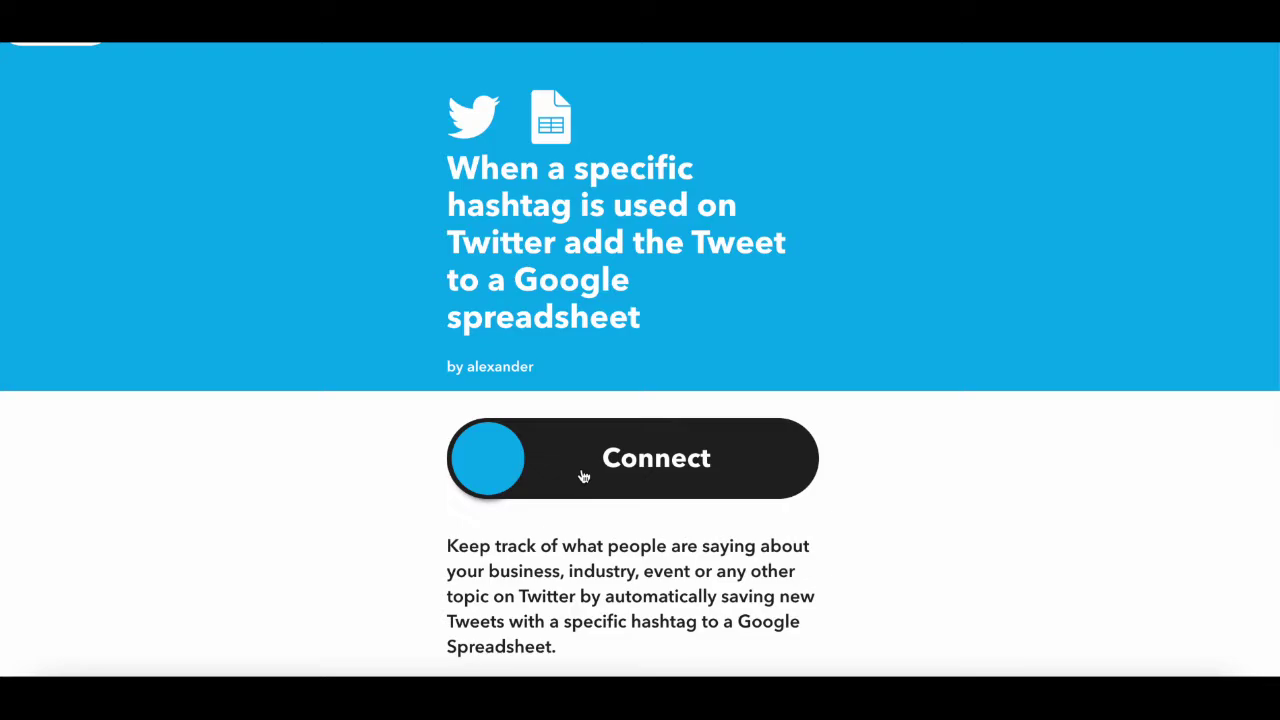
scroll(583, 476, "down", 1)
left_click(608, 400)
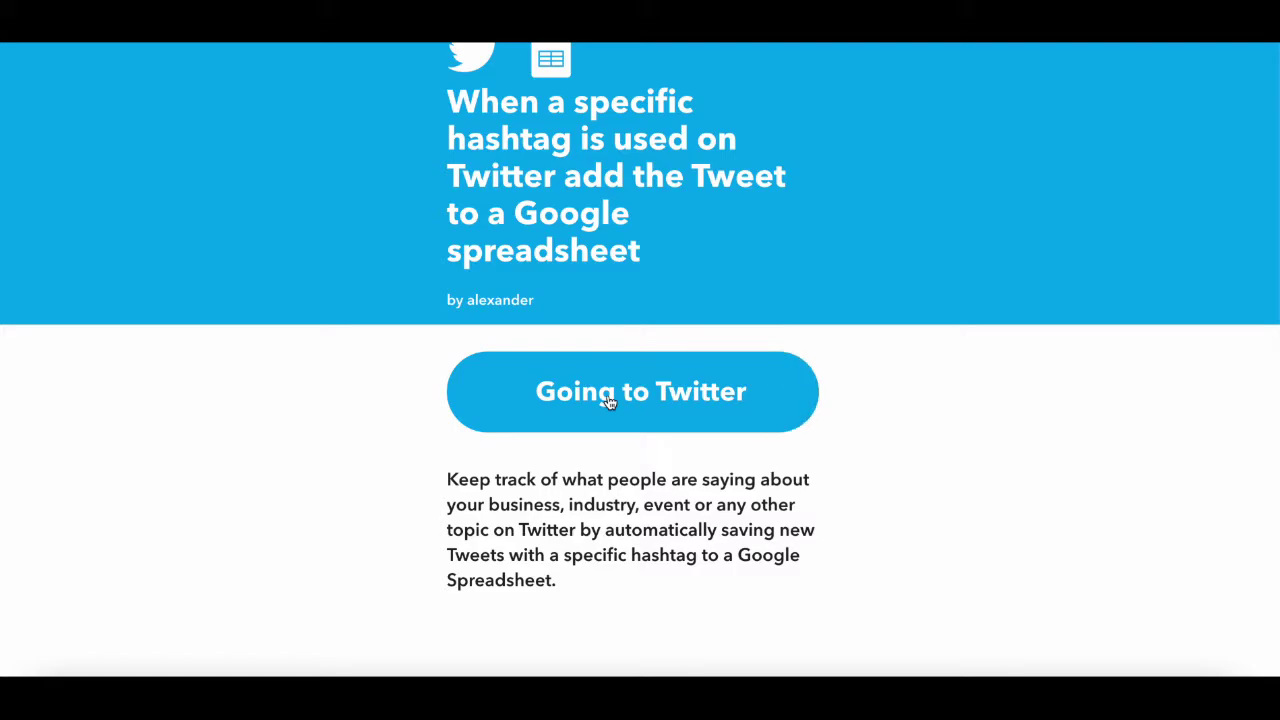
Step: Review the permissions requested on Twitter and authorize IFTTT to access the account
scroll(608, 400, "down", 3)
scroll(608, 400, "up", 3)
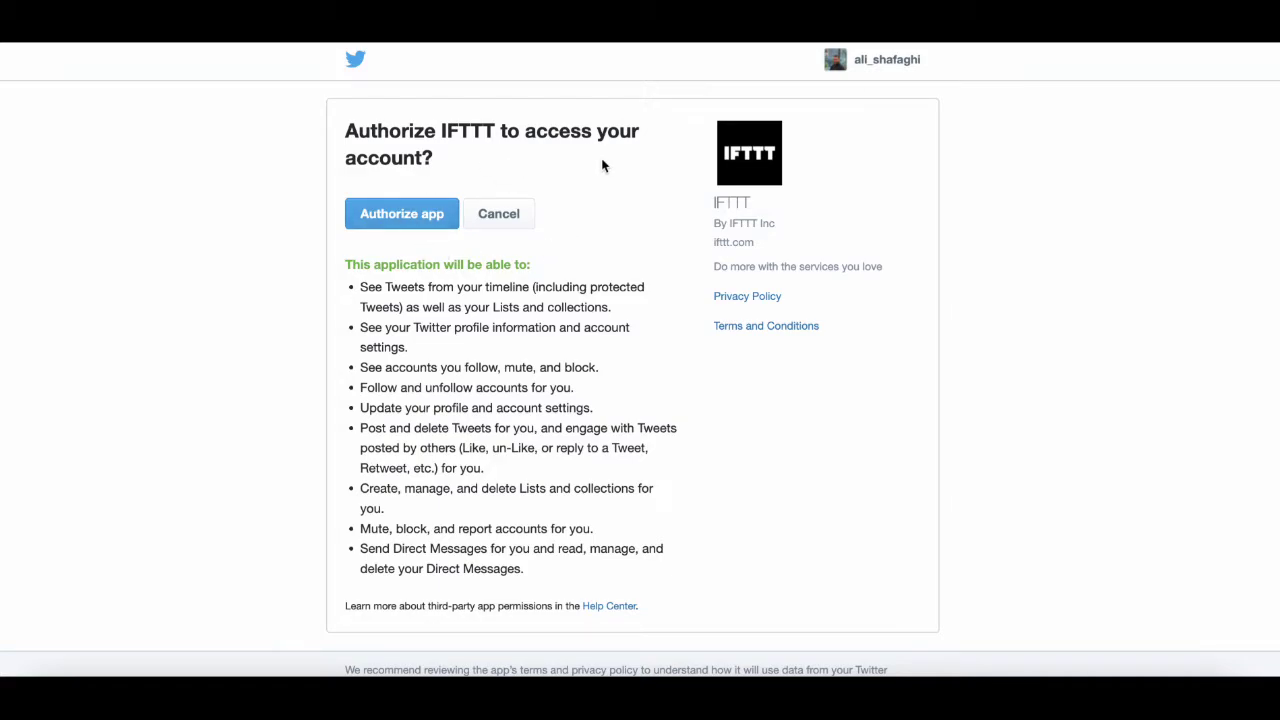
left_click(430, 226)
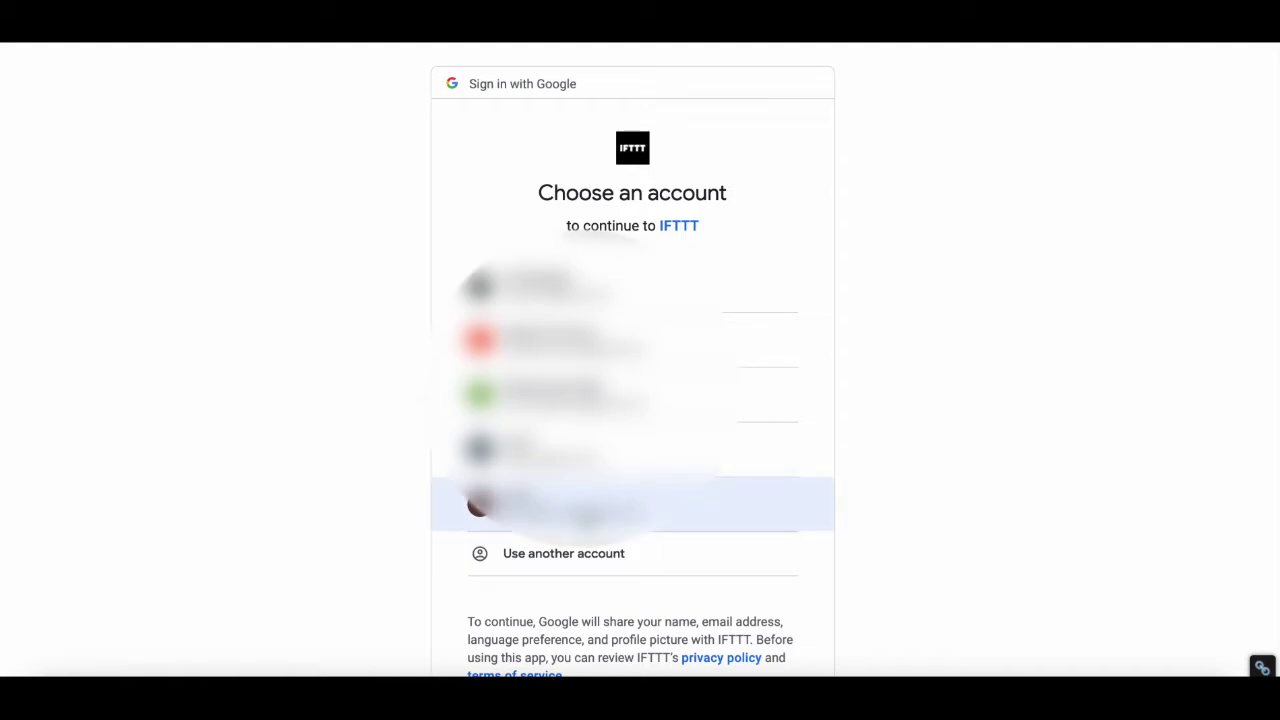
Step: Choose the Google account for IFTTT and allow access to its Google Drive files and Google Sheets spreadsheets
left_click(560, 504)
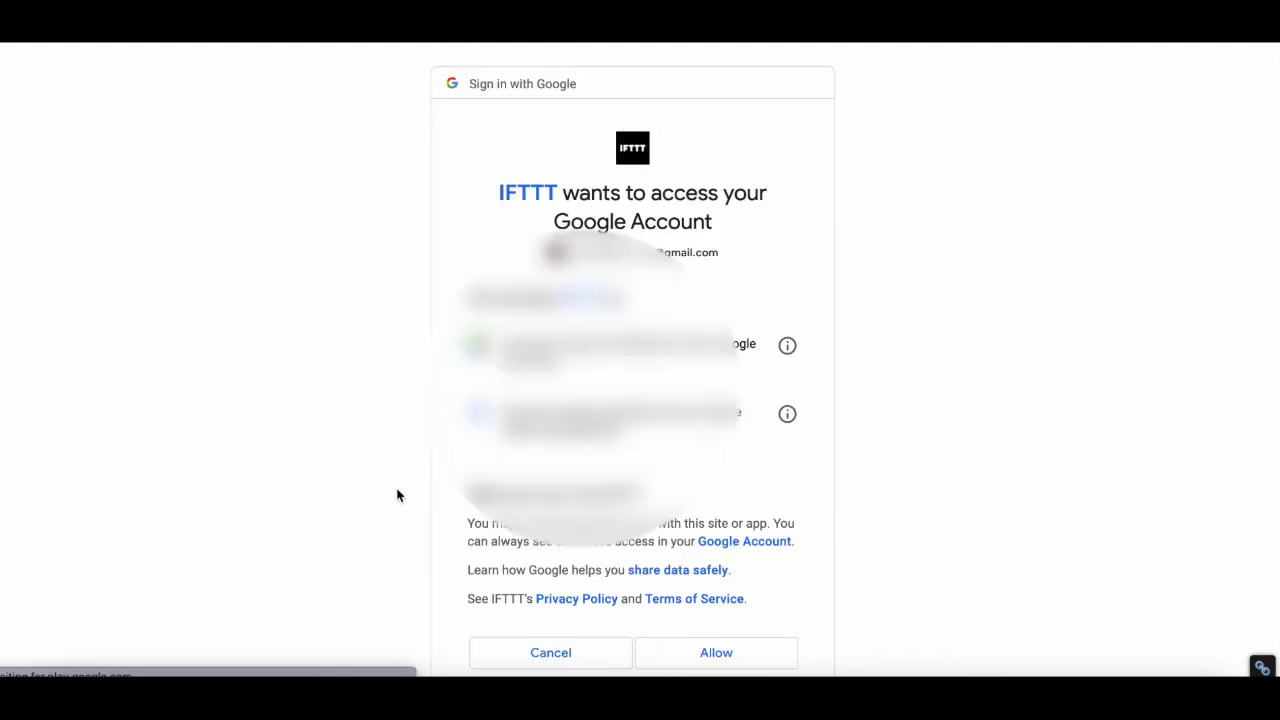
scroll(397, 494, "down", 1)
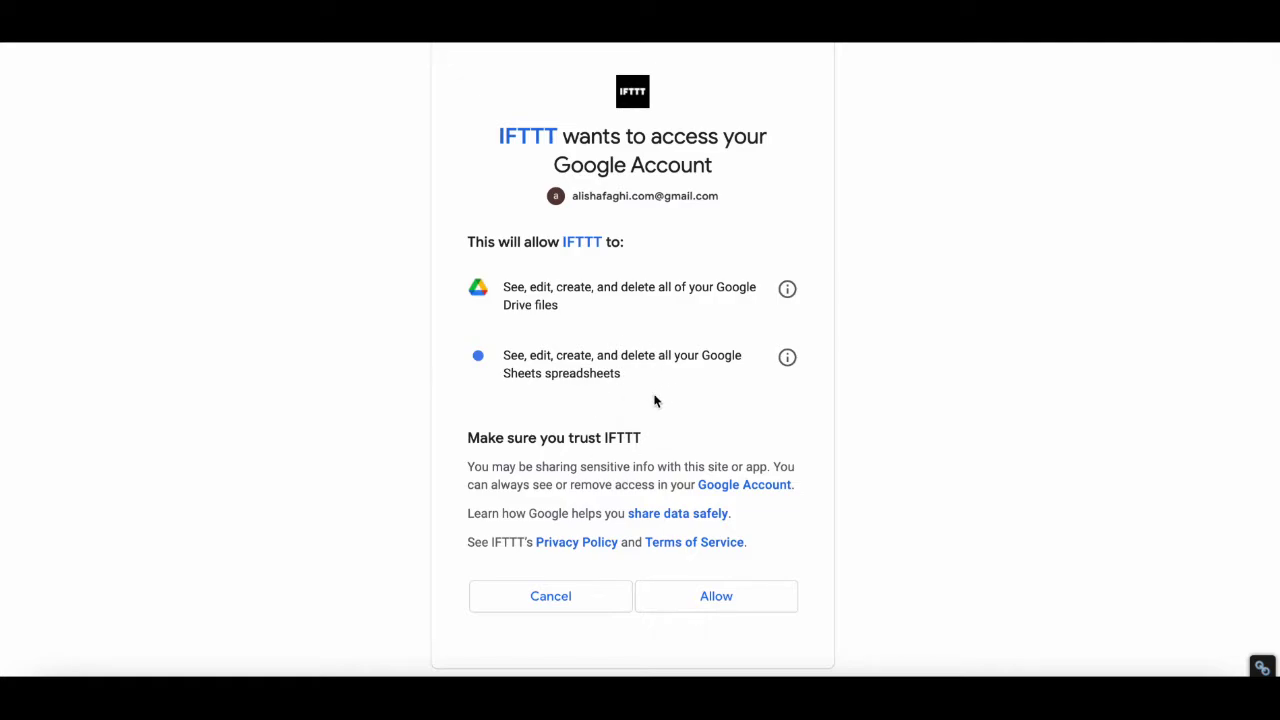
left_click(741, 606)
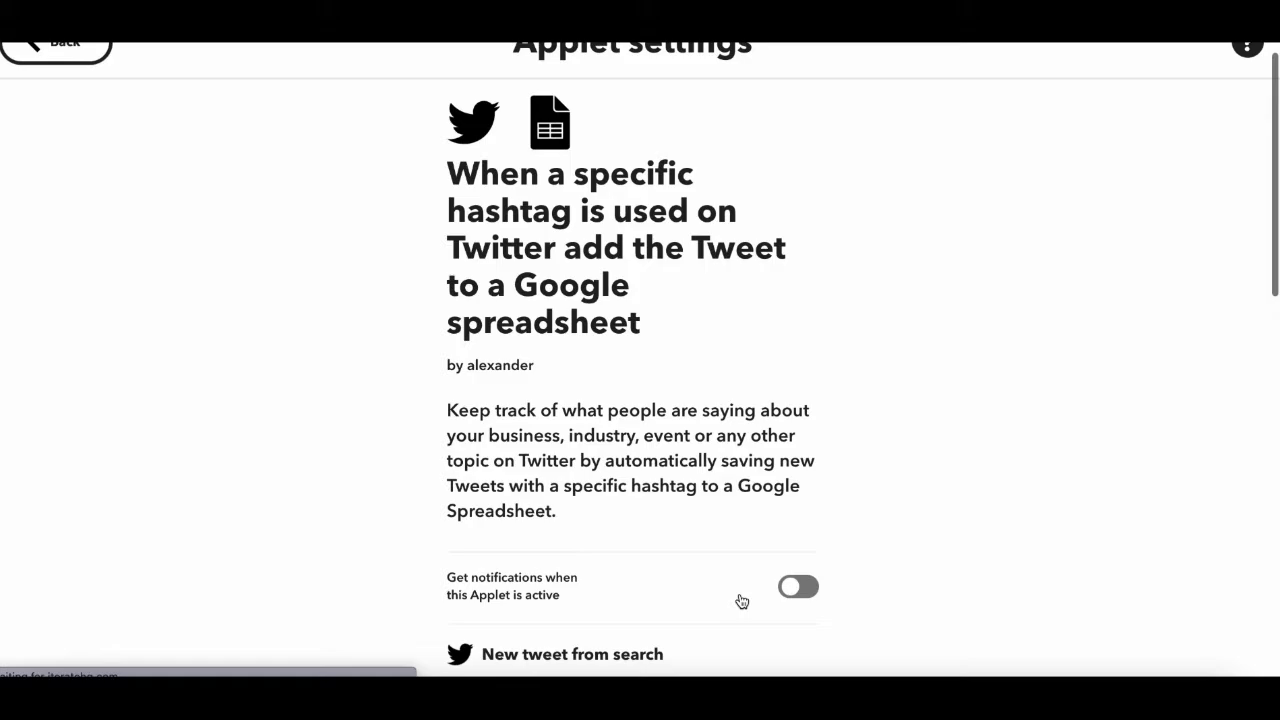
Step: Set the search term of the Applet's new-tweet trigger to #bitcoin
scroll(741, 601, "down", 4)
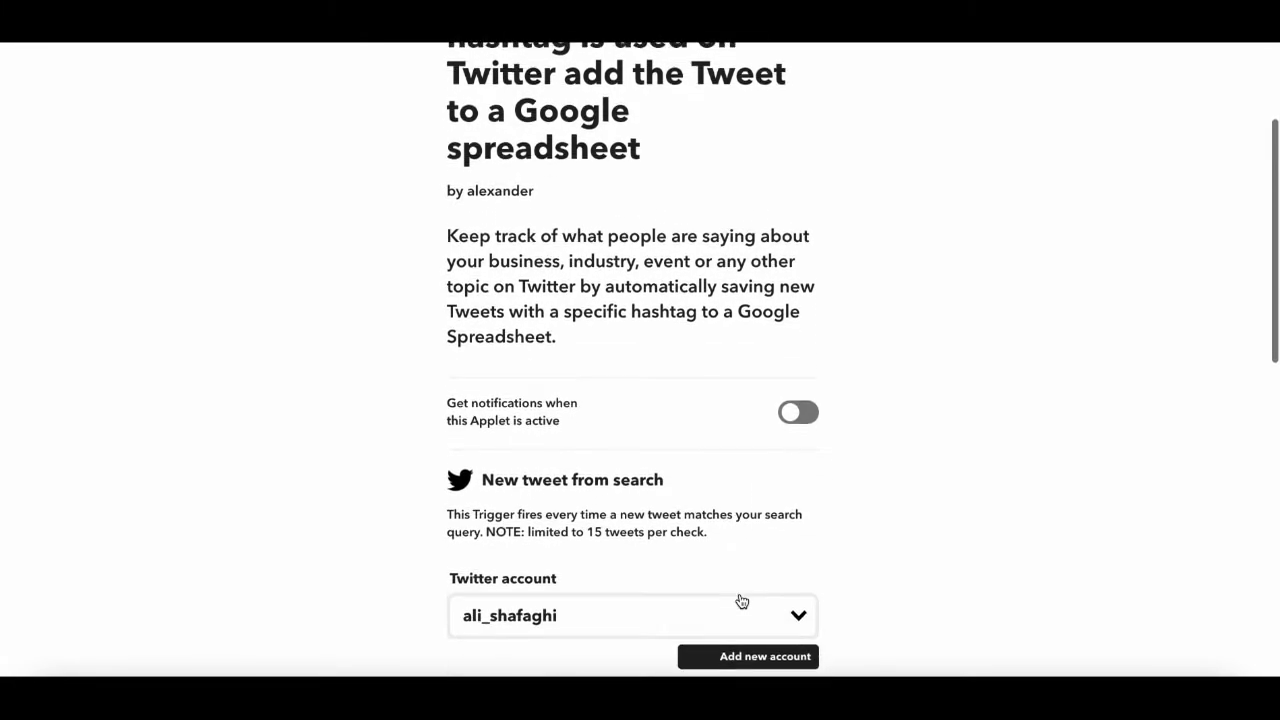
scroll(741, 601, "down", 2)
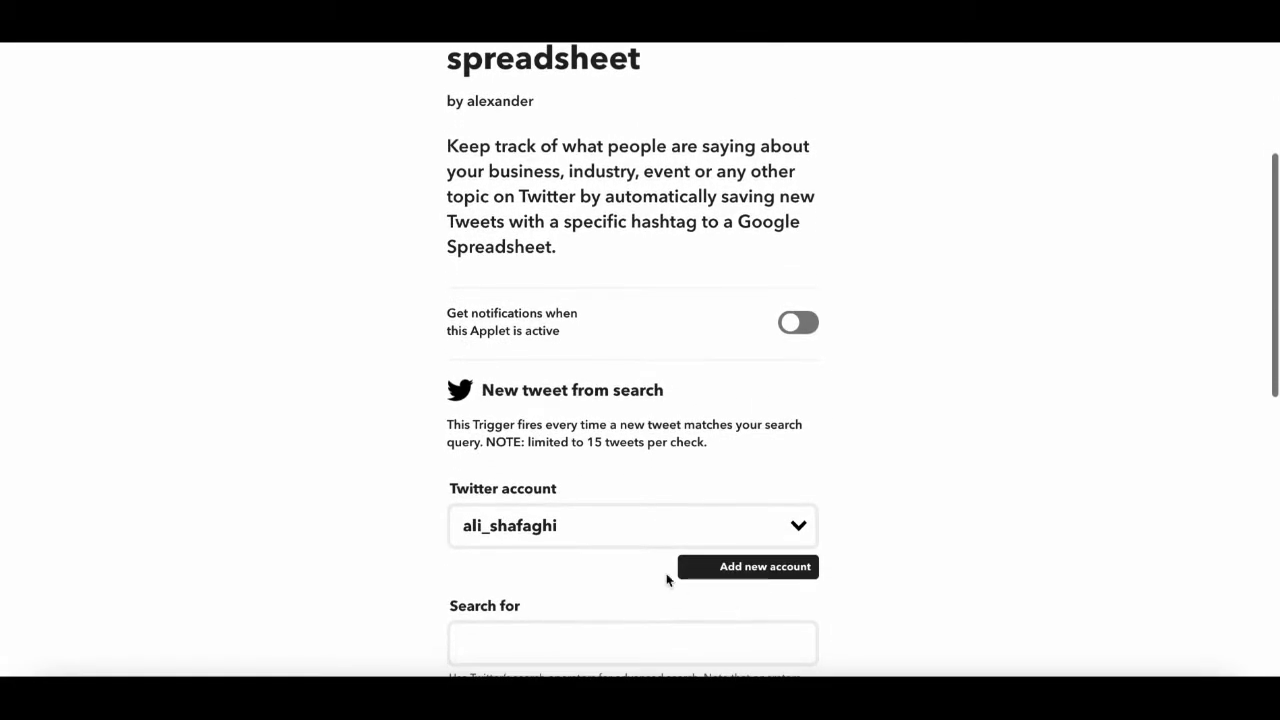
scroll(512, 550, "down", 2)
left_click(515, 546)
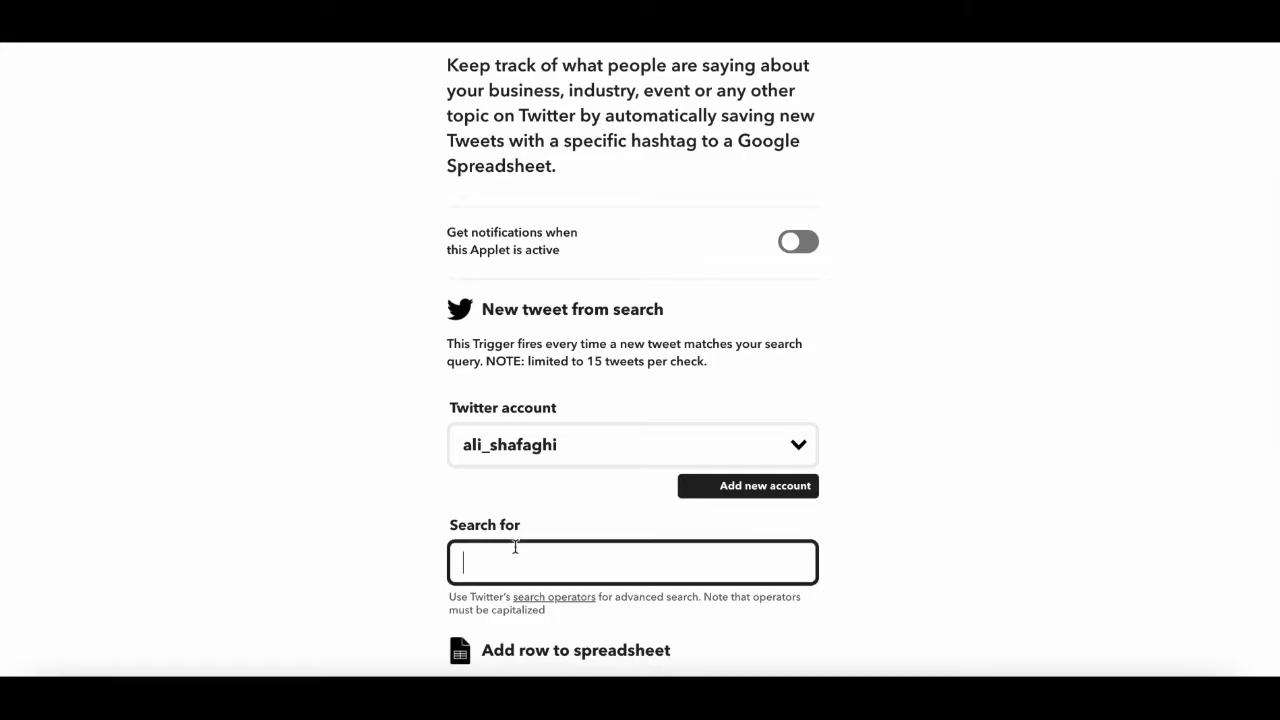
type("#bitcoin")
Step: Name the Applet's destination spreadsheet "All the #bitcoin tweets", replacing the blank placeholder in the title
scroll(211, 604, "down", 3)
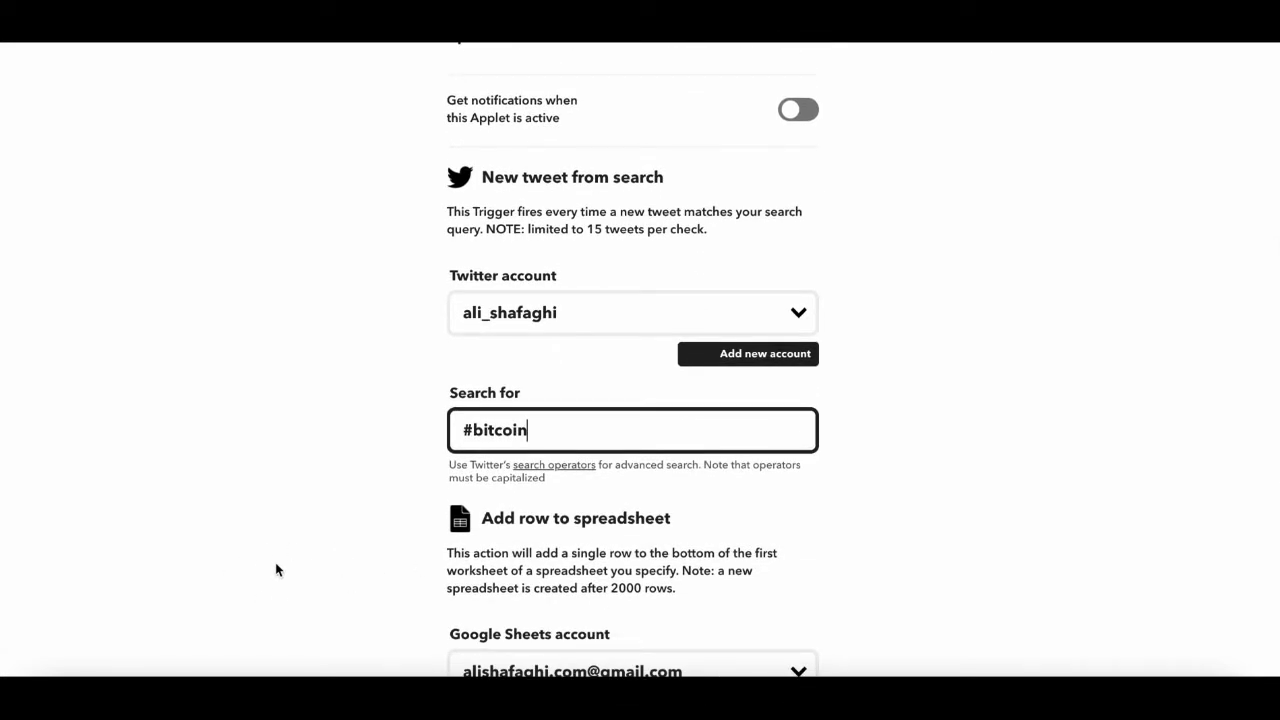
scroll(275, 565, "down", 2)
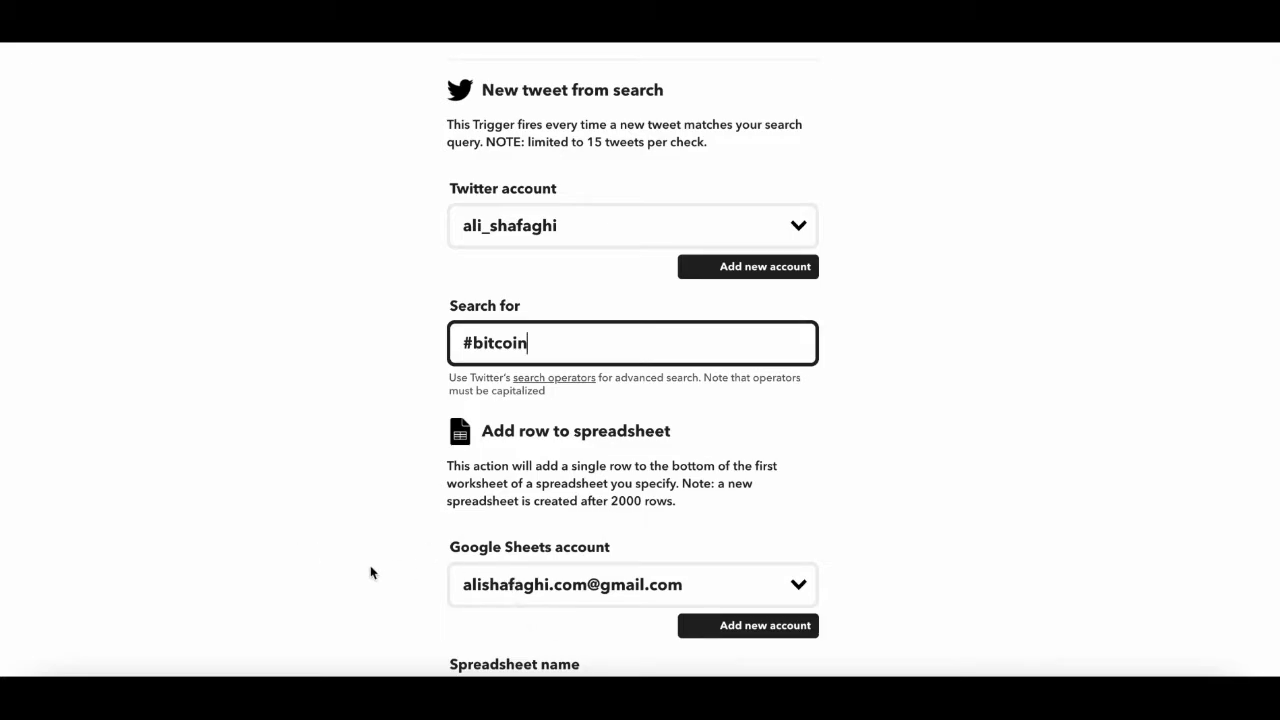
scroll(370, 572, "down", 5)
left_click(533, 476)
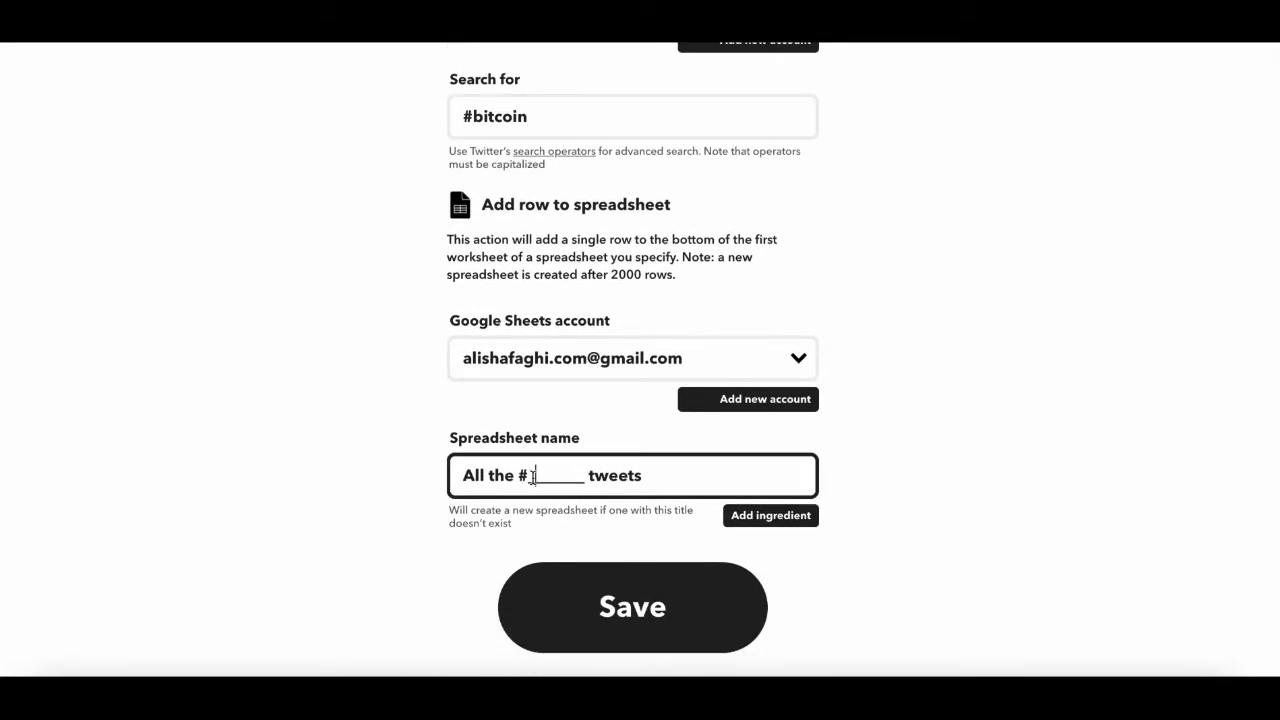
left_click(533, 476)
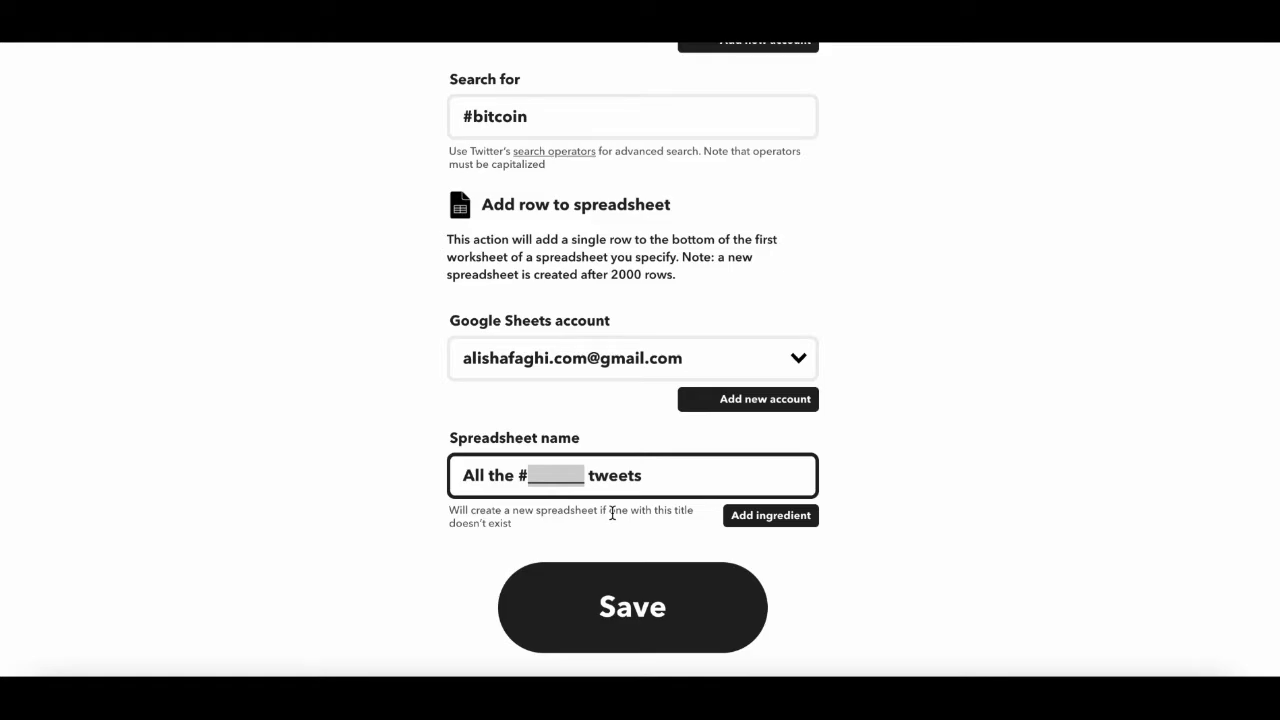
key("BackSpace")
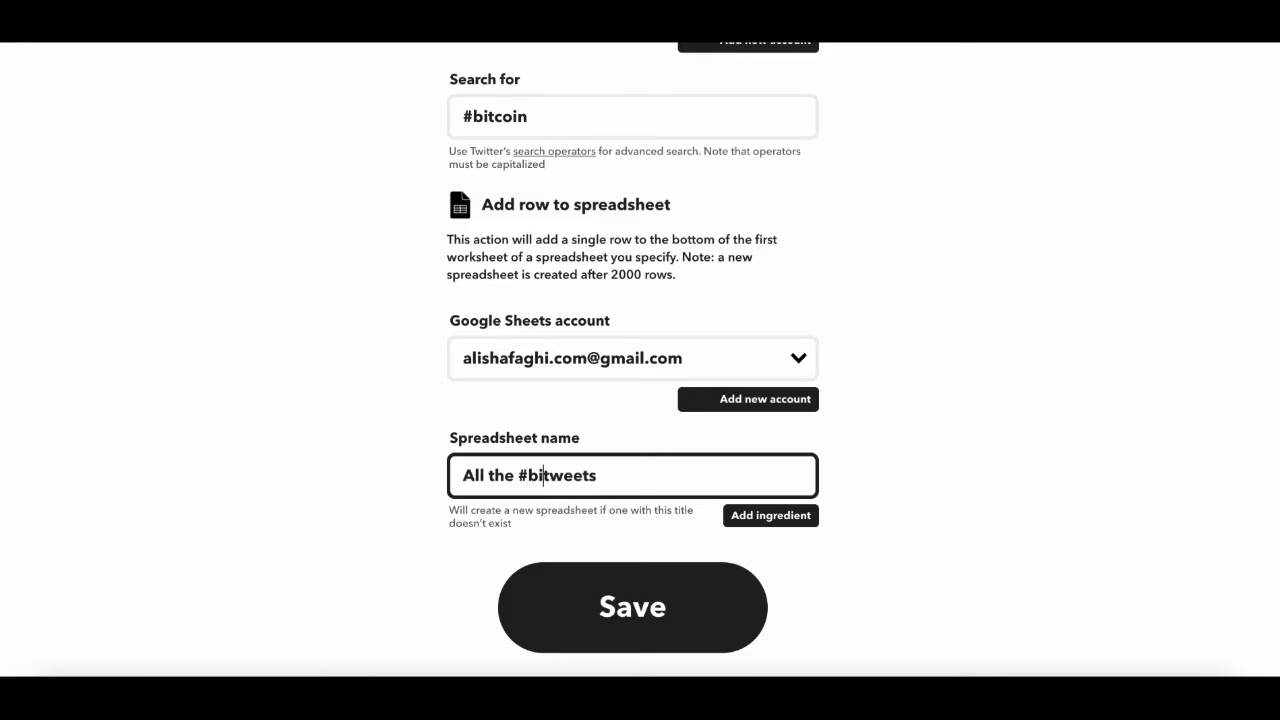
type("tcoin t")
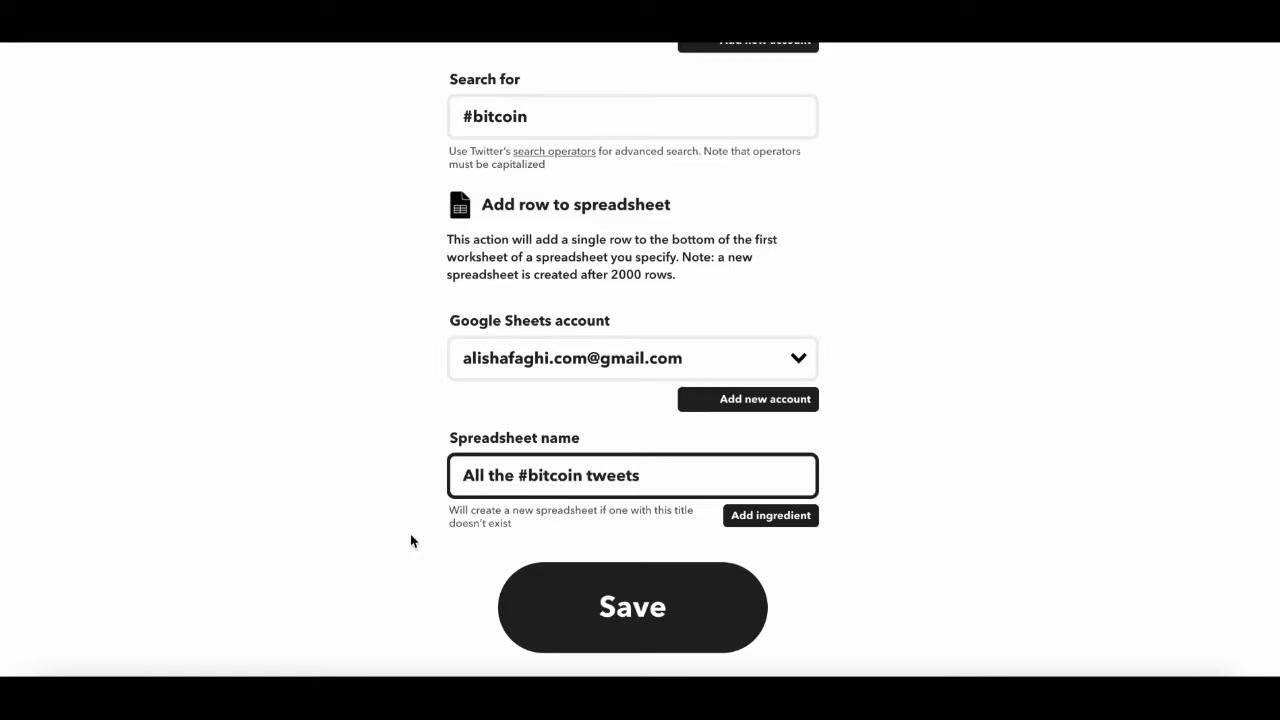
Step: Save the Applet settings and decline the IFTTT Pro trial offer for now
scroll(760, 630, "down", 1)
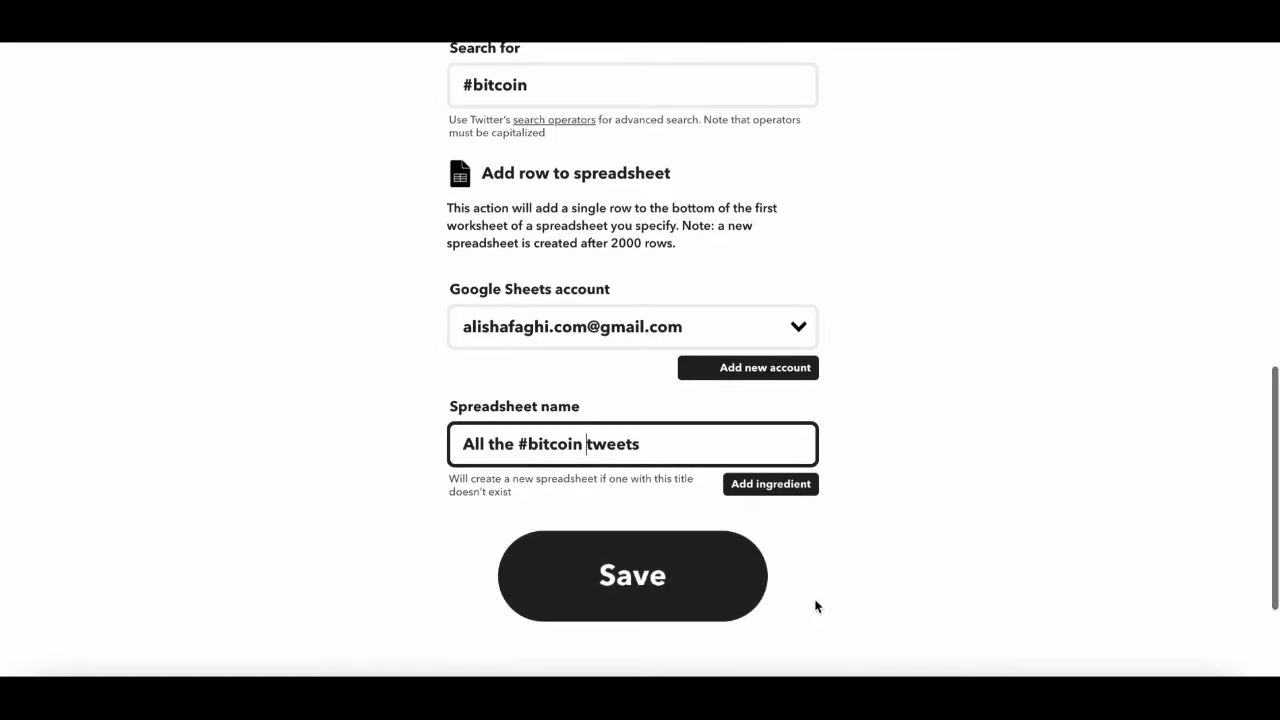
left_click(696, 593)
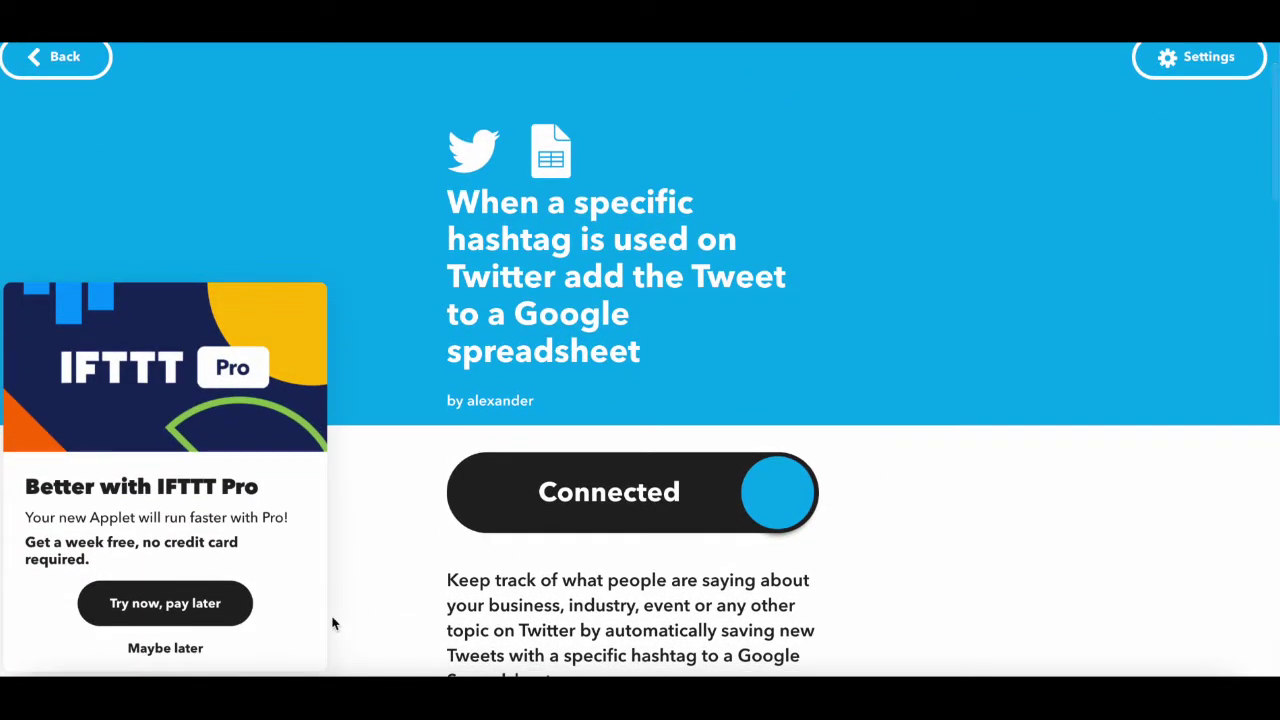
left_click(175, 652)
scroll(338, 458, "up", 1)
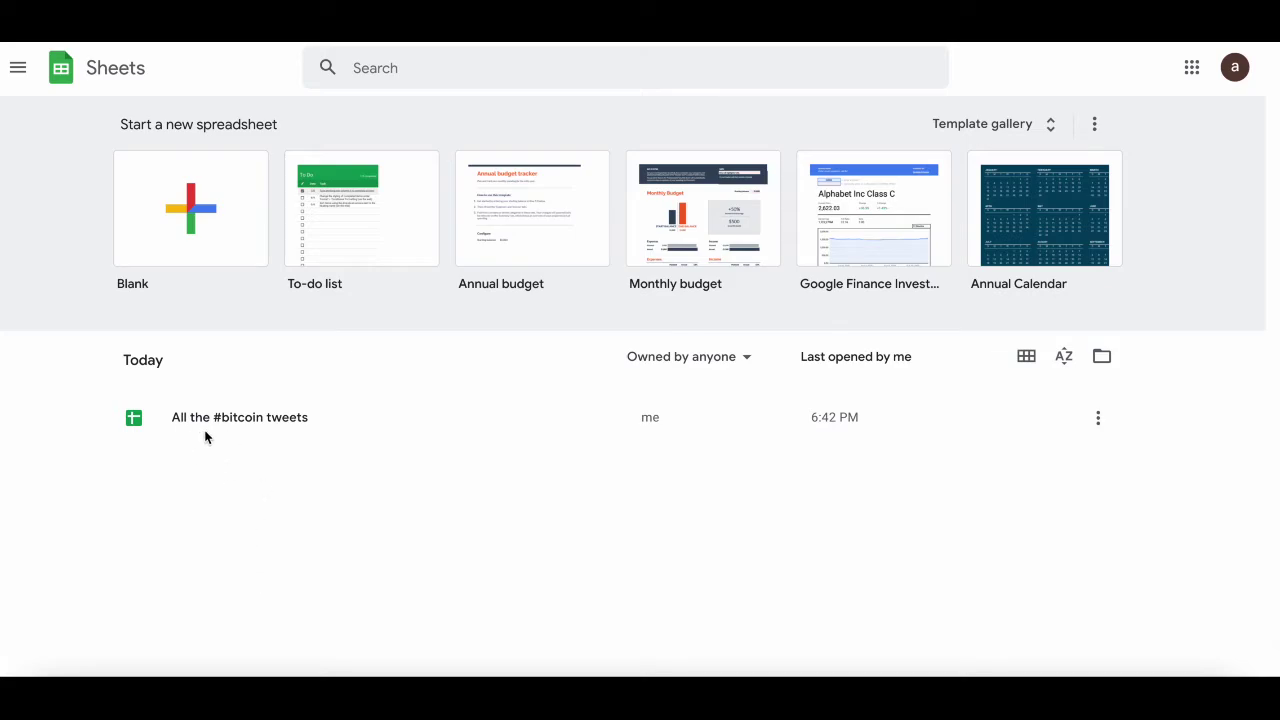
Step: Open the "All the #bitcoin tweets" spreadsheet in Google Sheets and look over its first rows
left_click(143, 425)
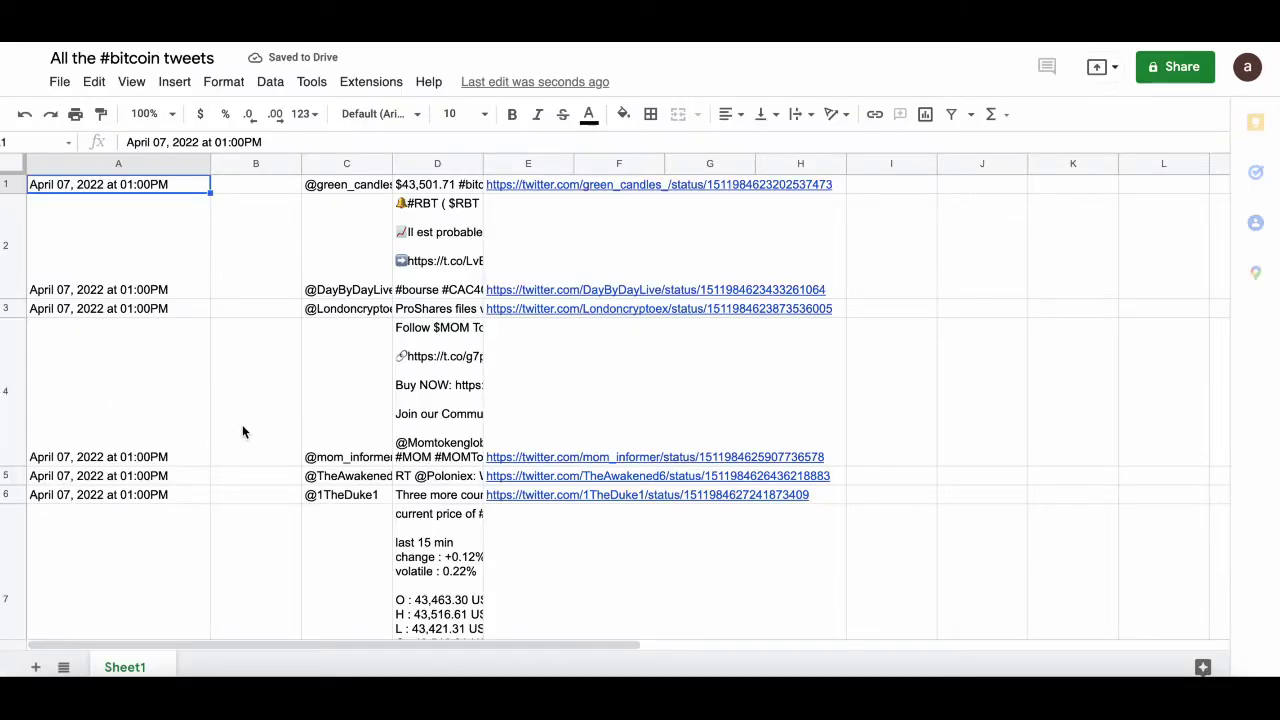
scroll(245, 430, "down", 3)
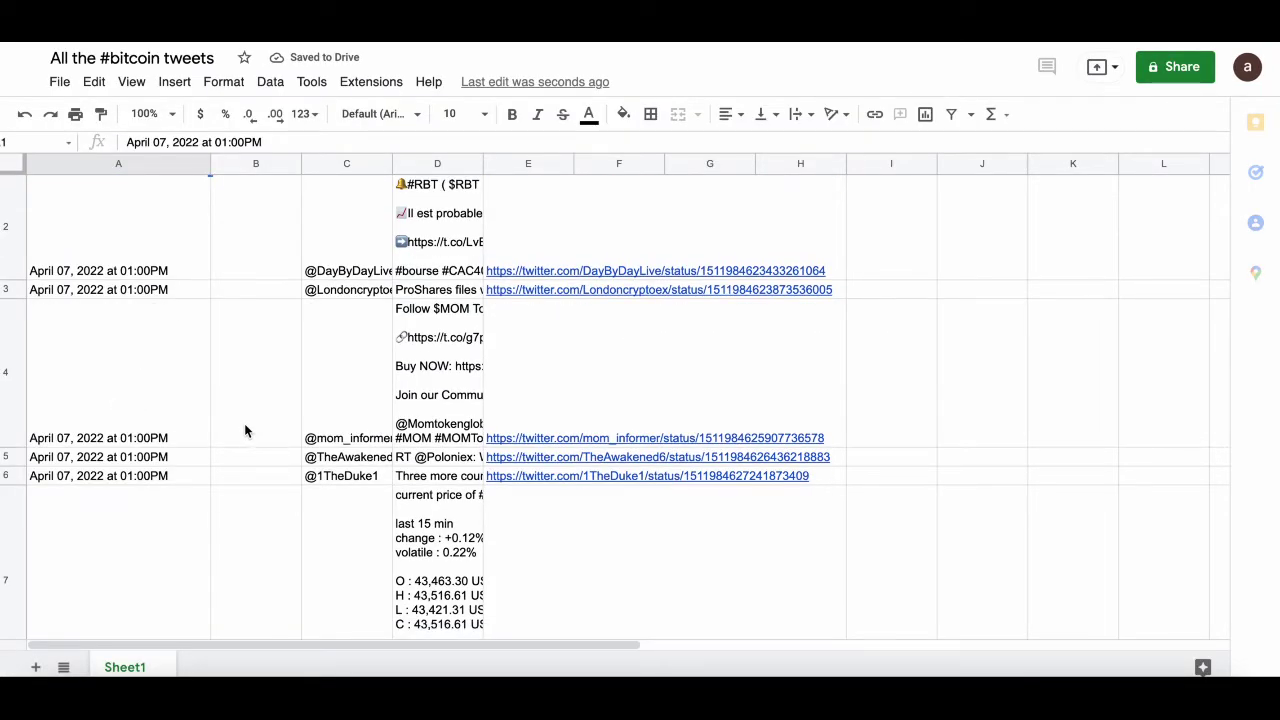
scroll(245, 430, "down", 5)
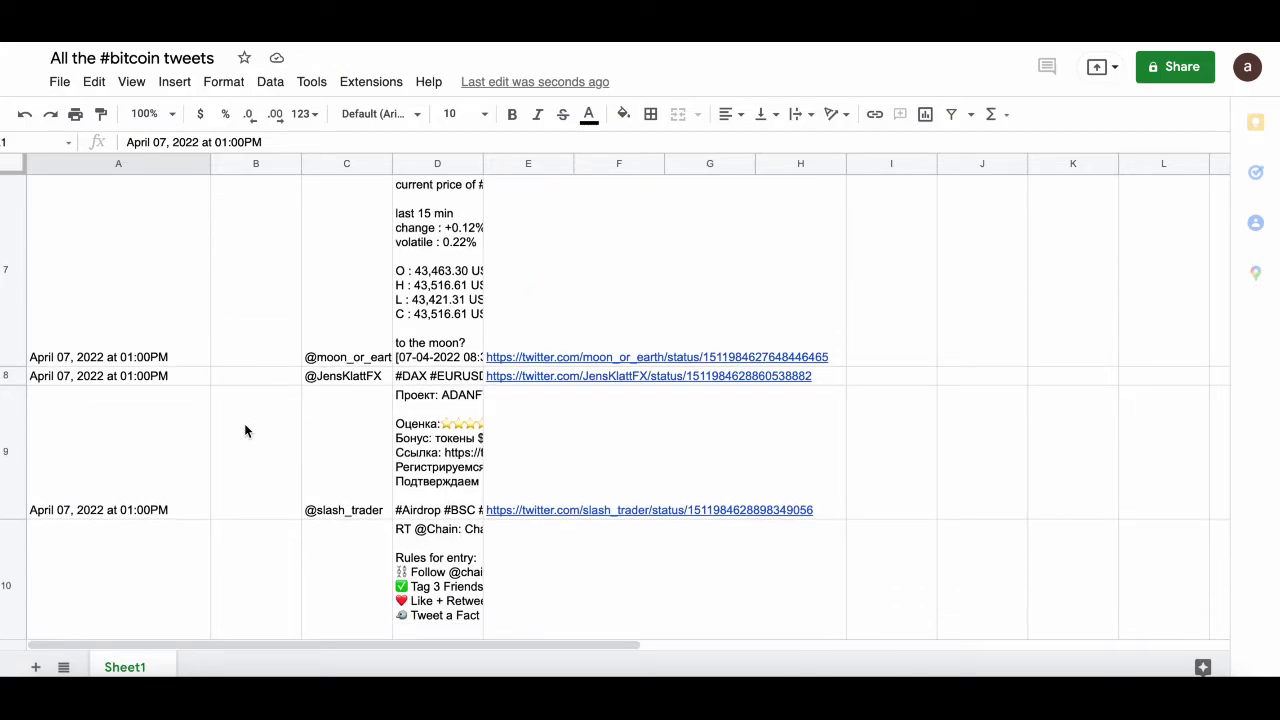
scroll(245, 430, "up", 10)
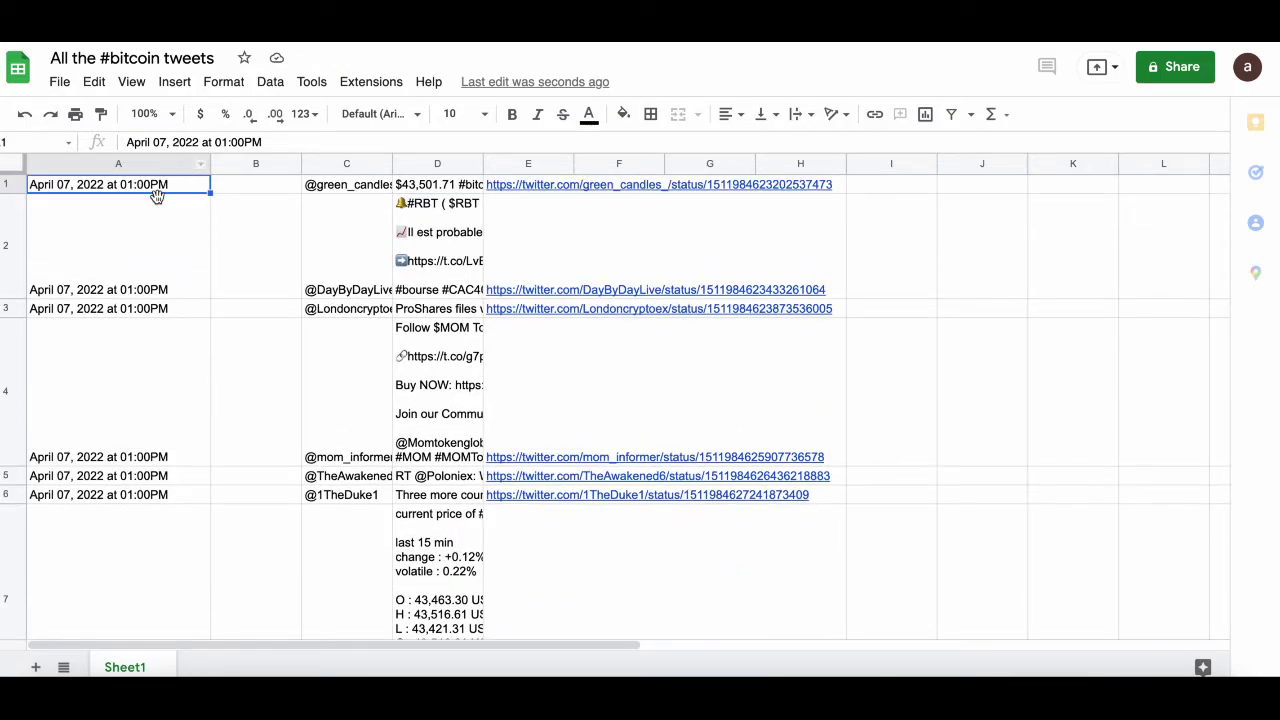
Step: Widen column C to fit the full Twitter usernames, and inspect the tweet text and link in row 1
left_click(370, 188)
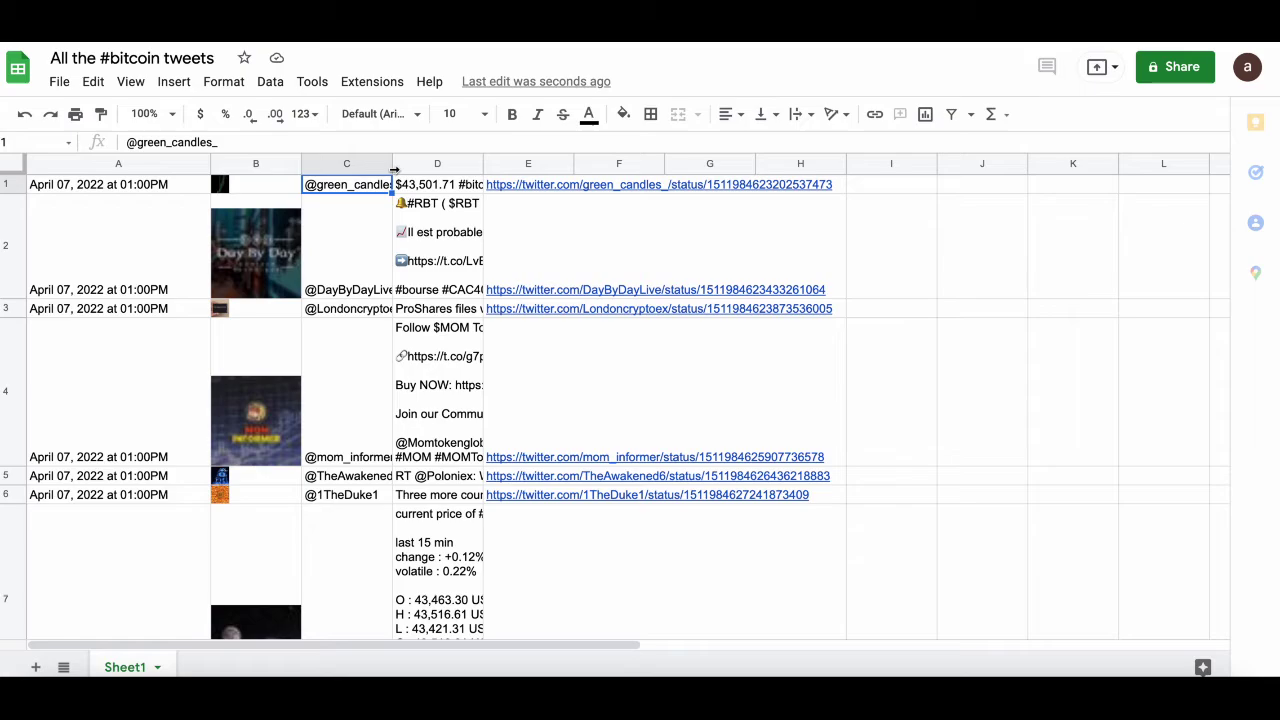
left_click_drag(391, 170, 482, 186)
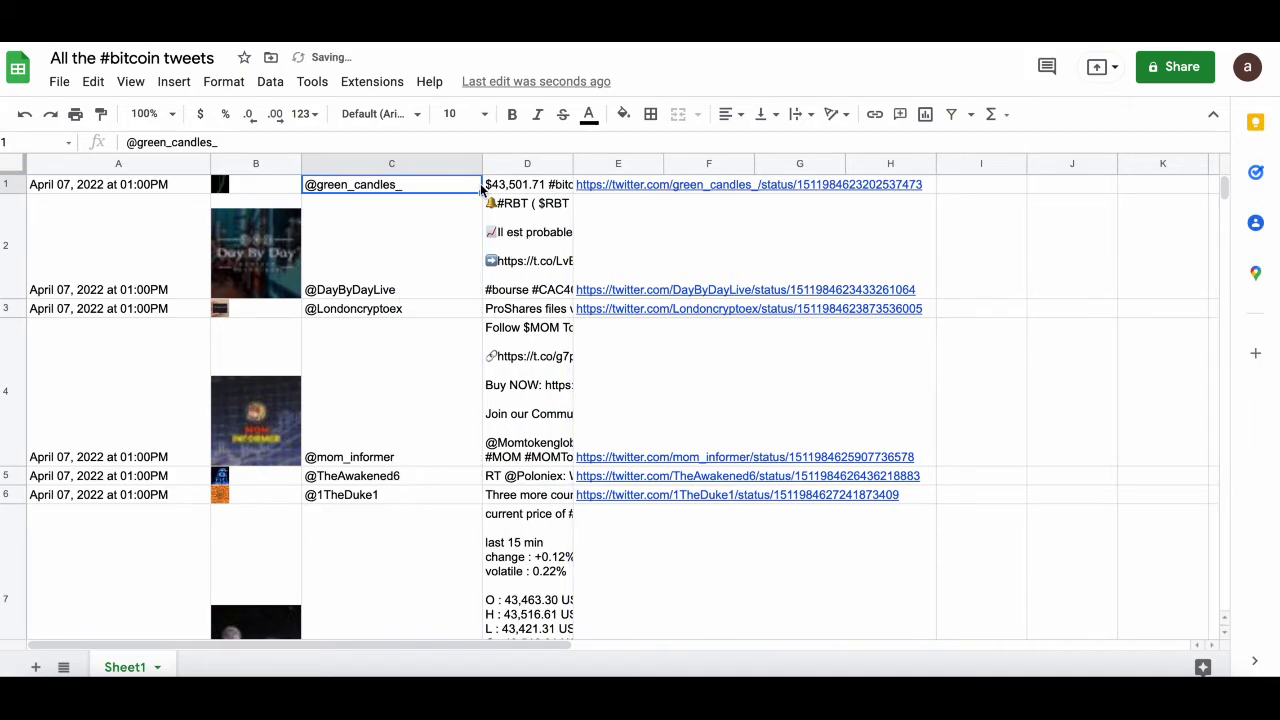
left_click(552, 185)
double_click(552, 185)
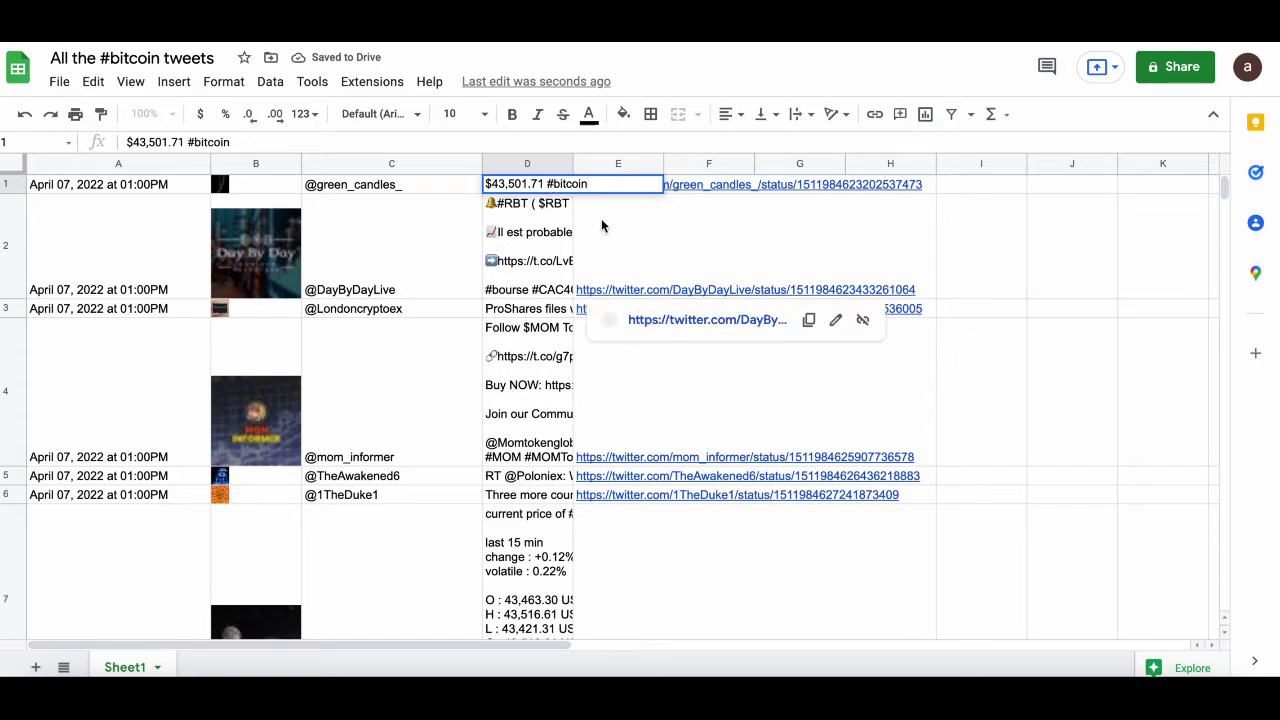
left_click(603, 223)
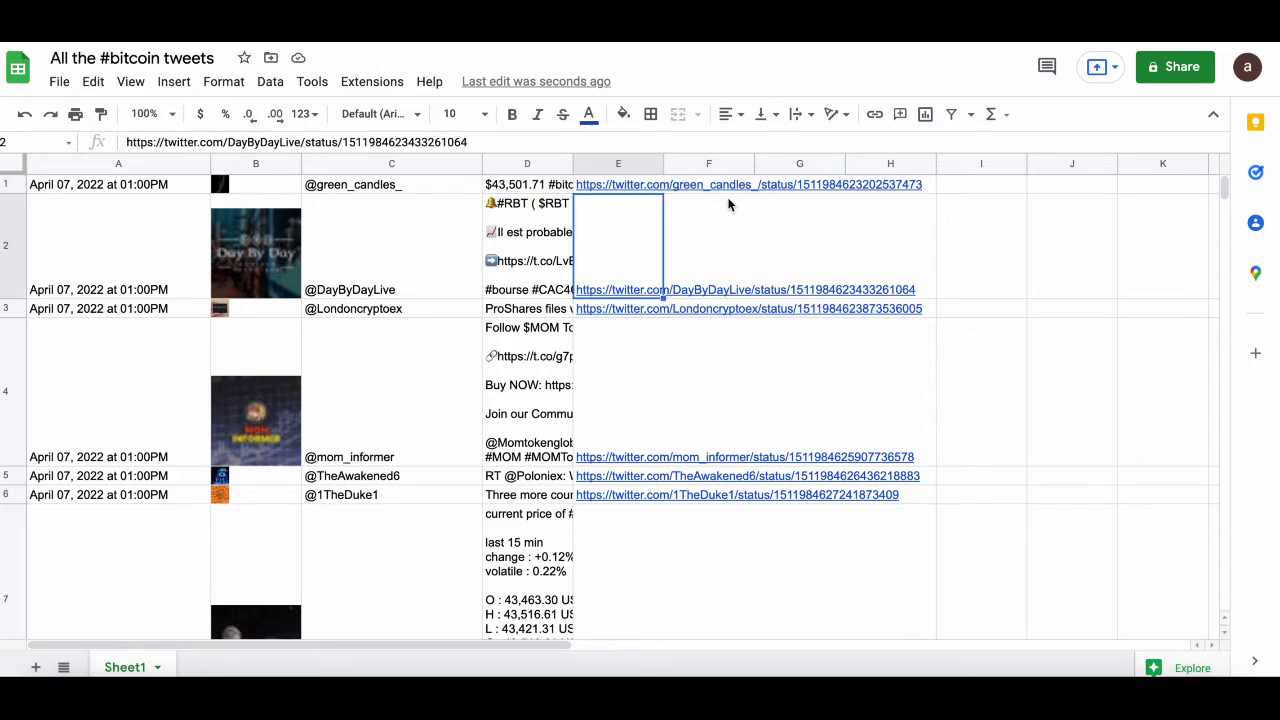
left_click(930, 190)
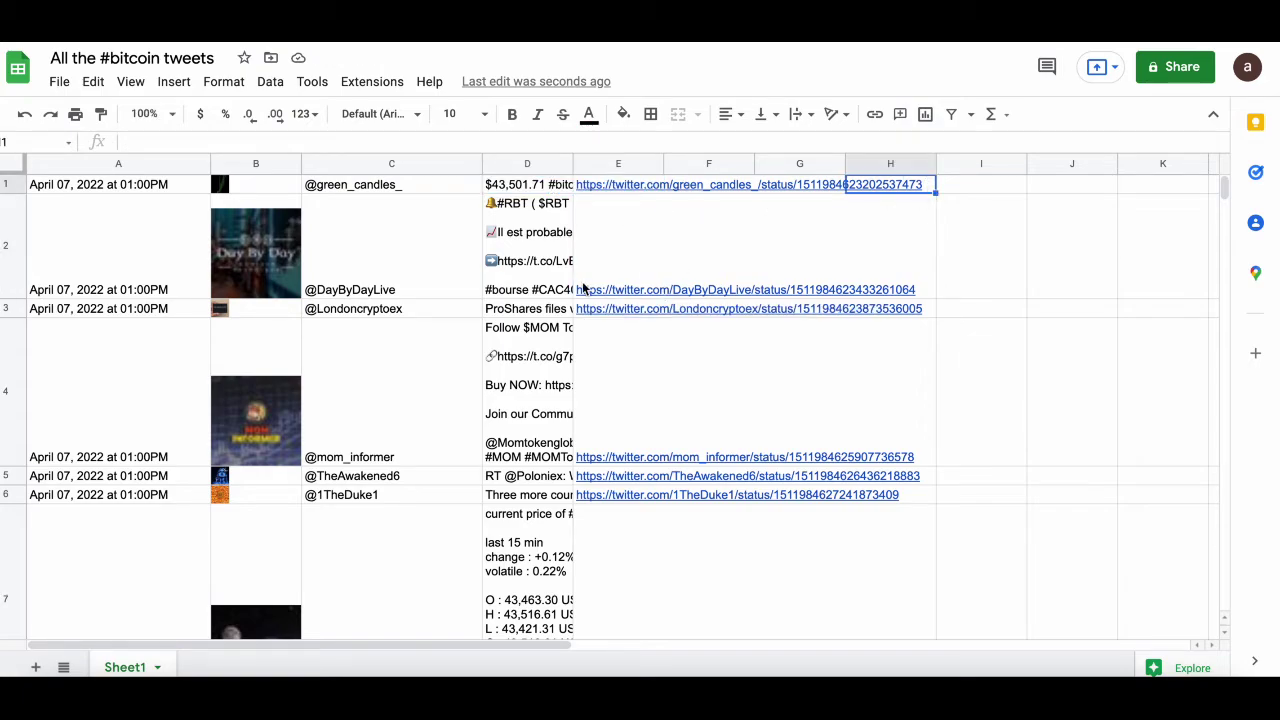
Step: Look through the collected tweets down the sheet and open the tweet linked in row 498
scroll(401, 411, "down", 6)
scroll(400, 411, "down", 20)
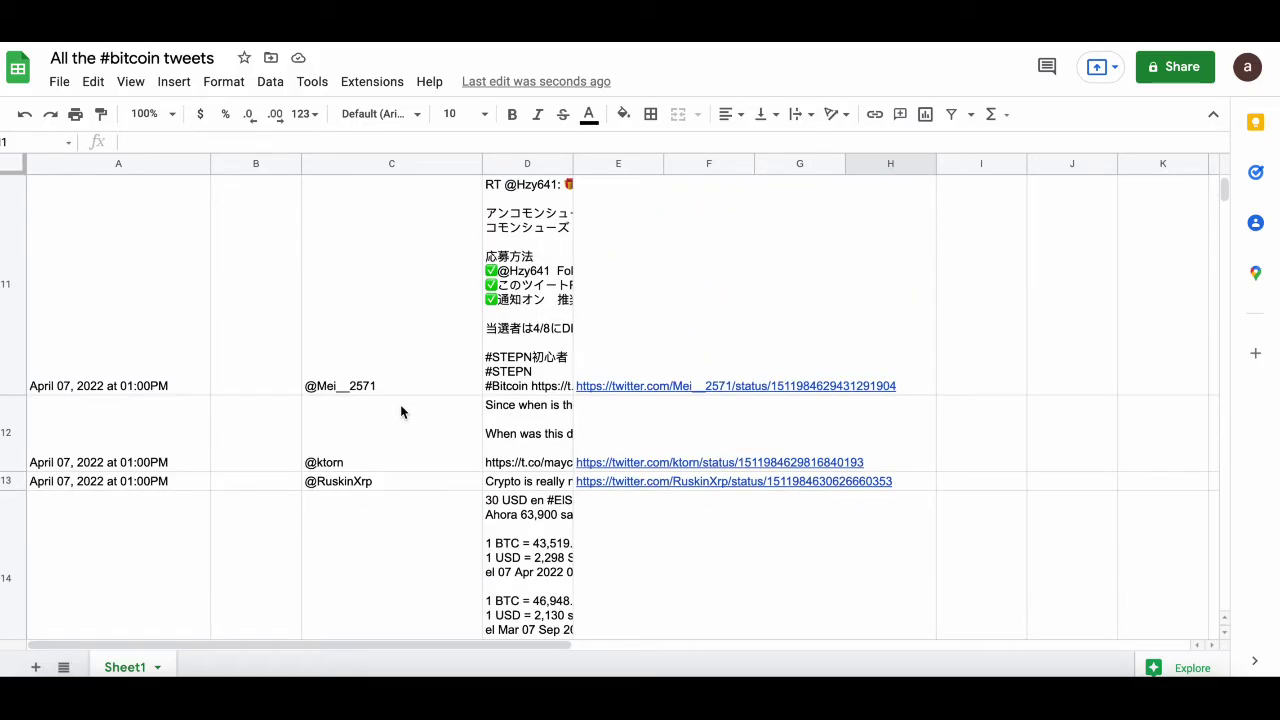
scroll(400, 411, "down", 20)
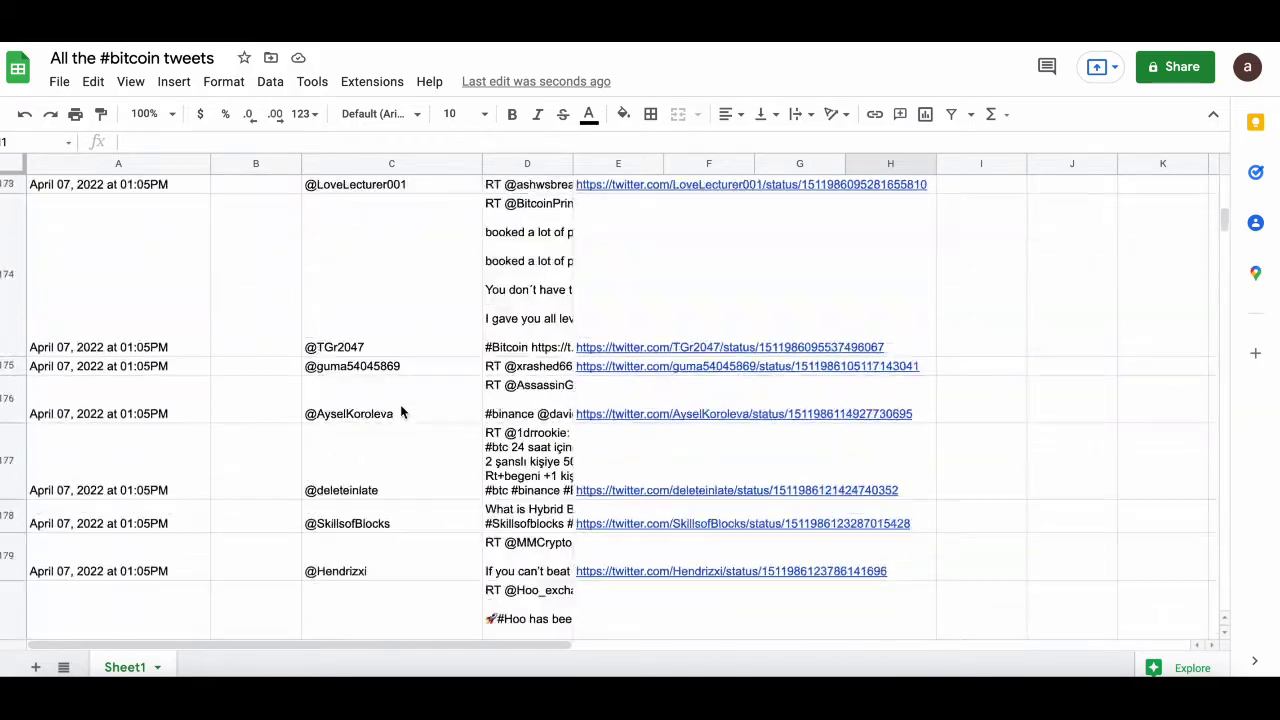
scroll(400, 411, "down", 20)
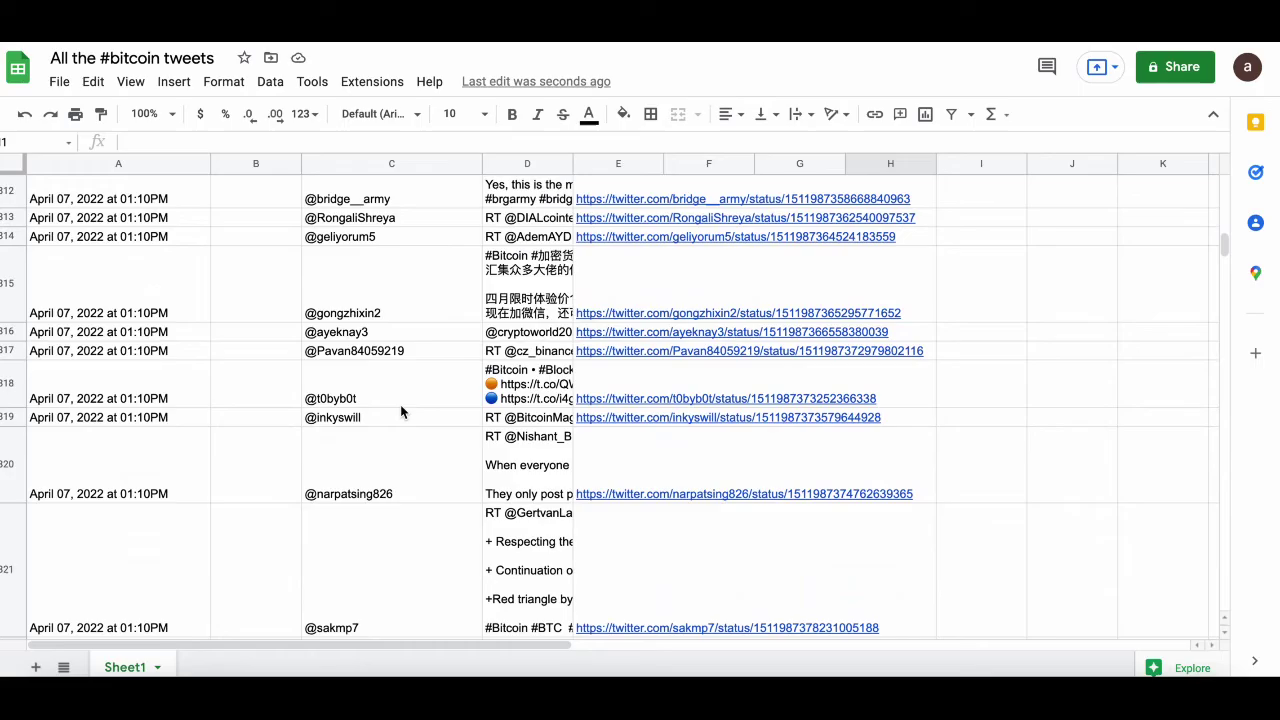
scroll(400, 411, "down", 20)
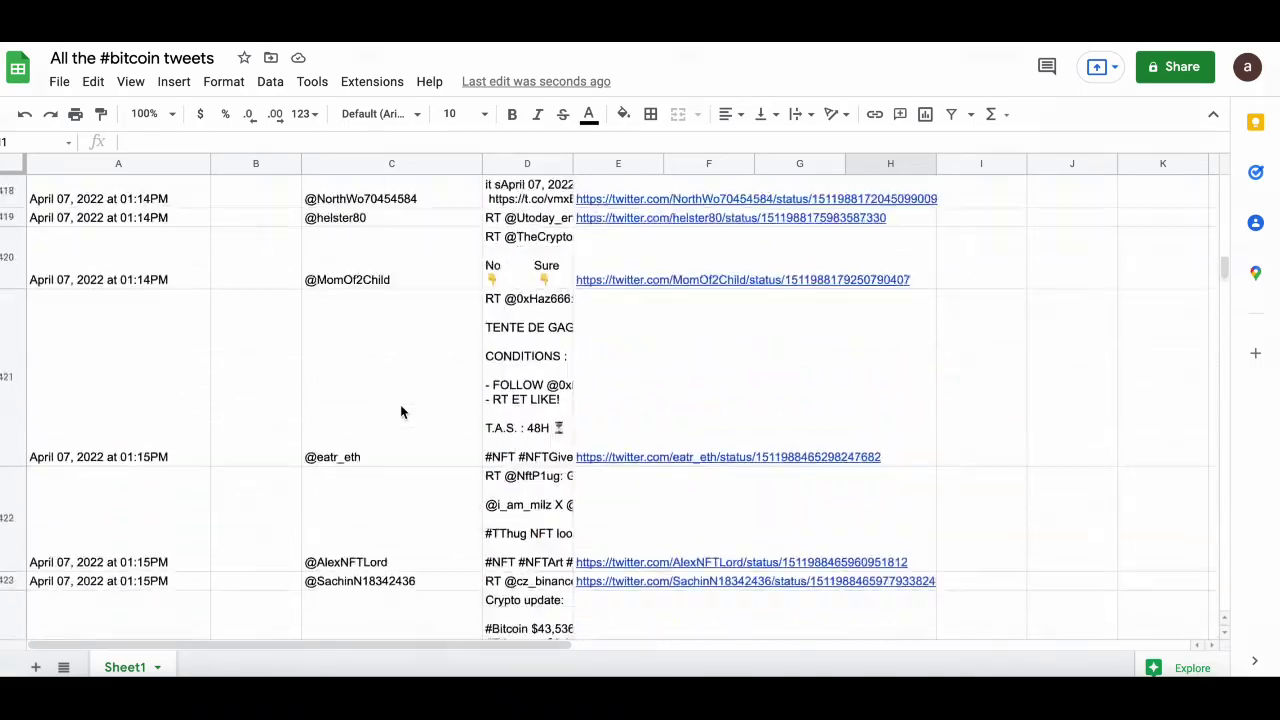
scroll(400, 410, "down", 5)
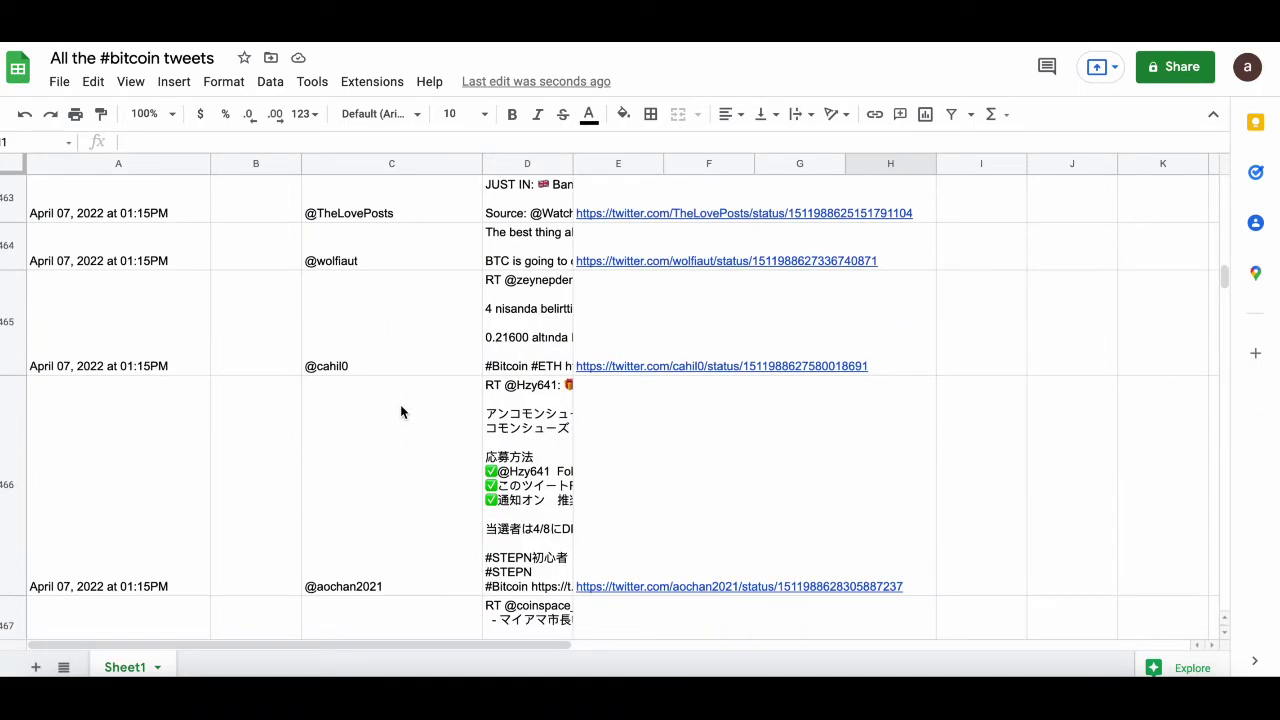
scroll(400, 411, "down", 15)
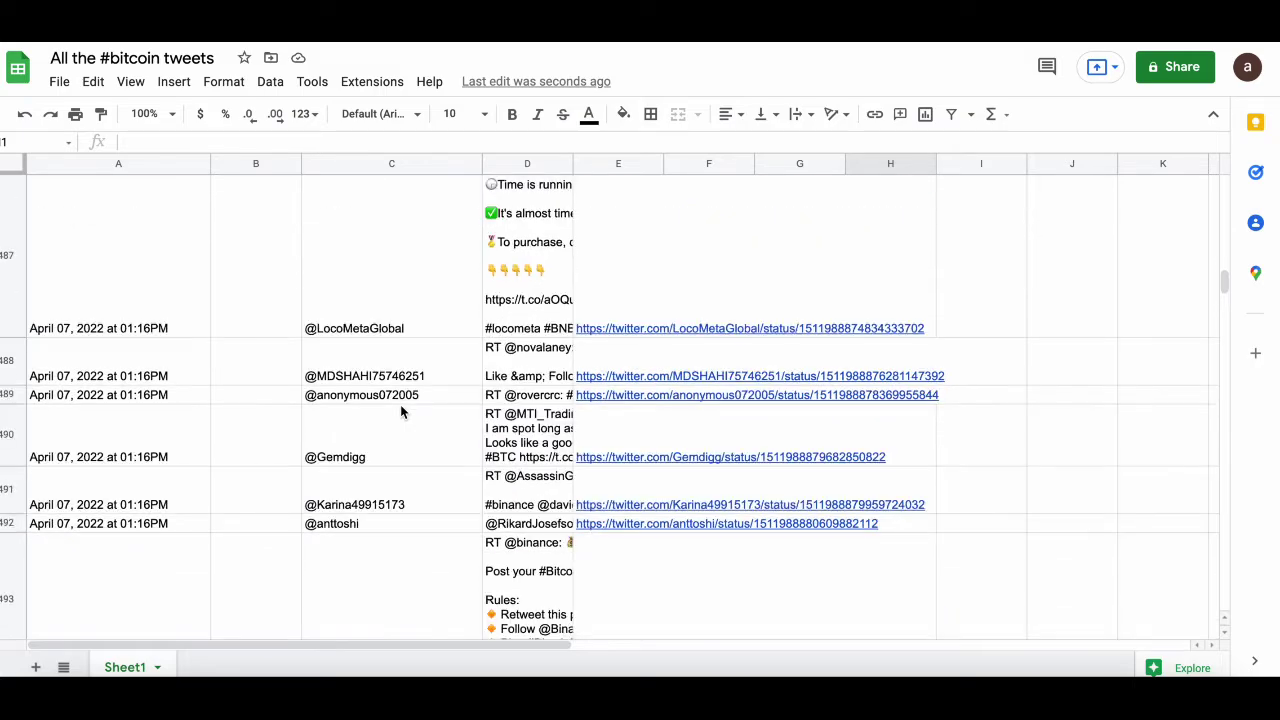
scroll(400, 411, "down", 10)
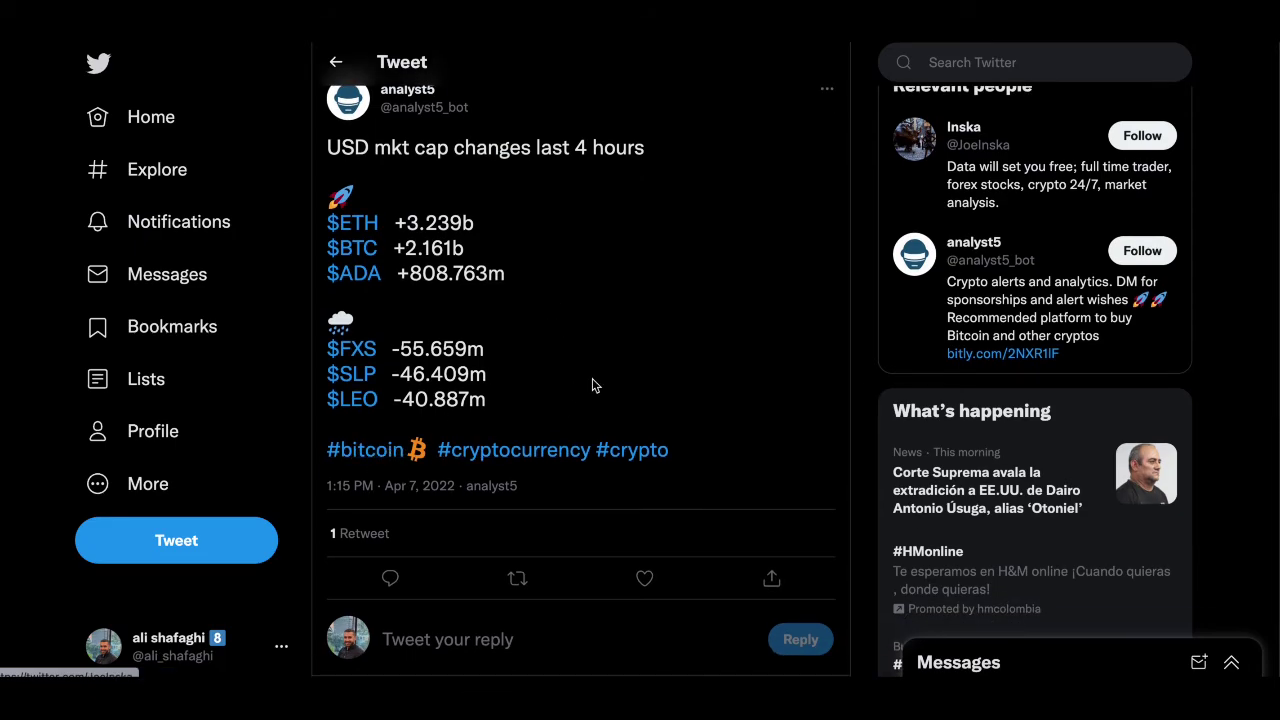
Step: Close the opened tweet, return to the spreadsheet and examine the collected tweets below row 499
key("ctrl+w")
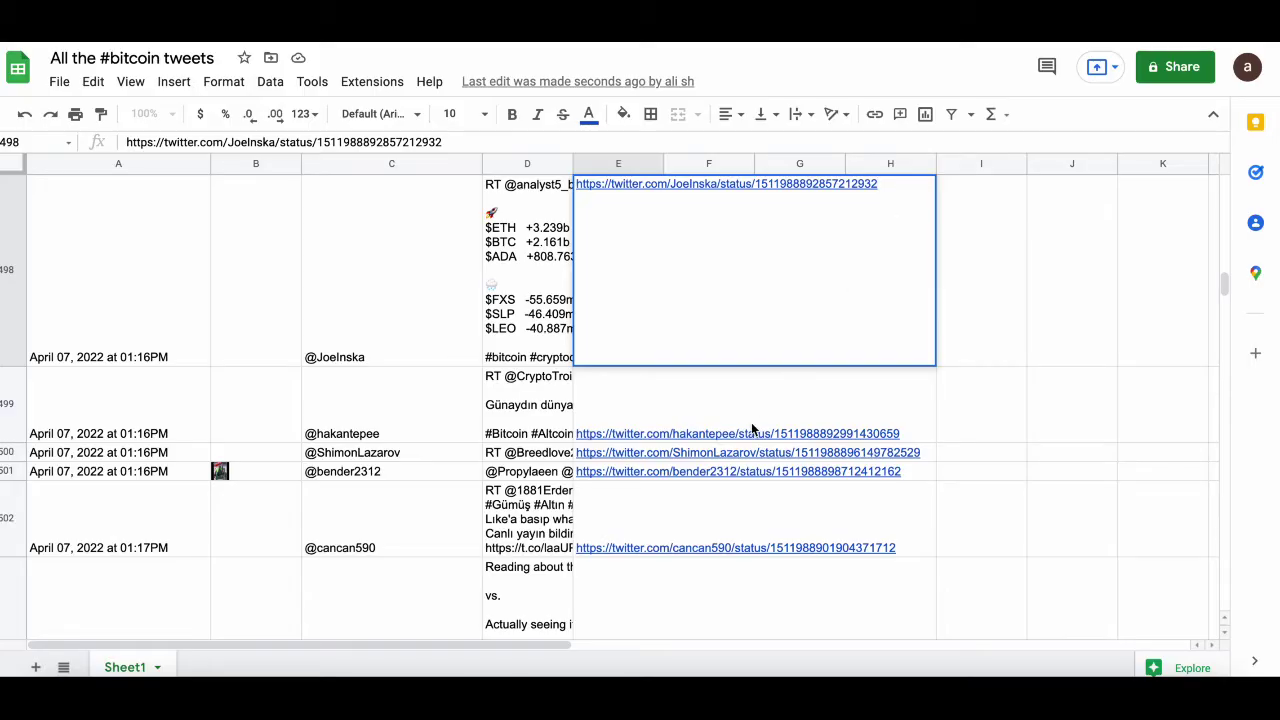
left_click(751, 422)
left_click(985, 426)
scroll(985, 426, "down", 3)
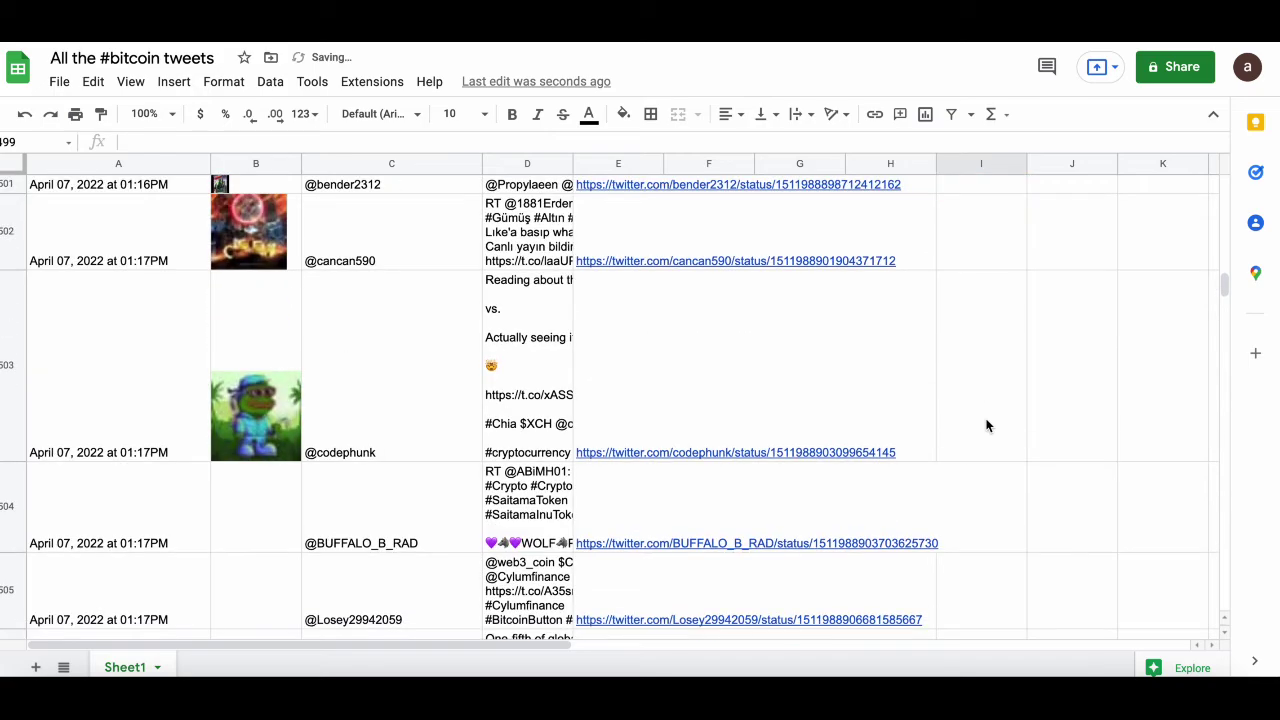
scroll(985, 426, "down", 3)
scroll(985, 426, "down", 1)
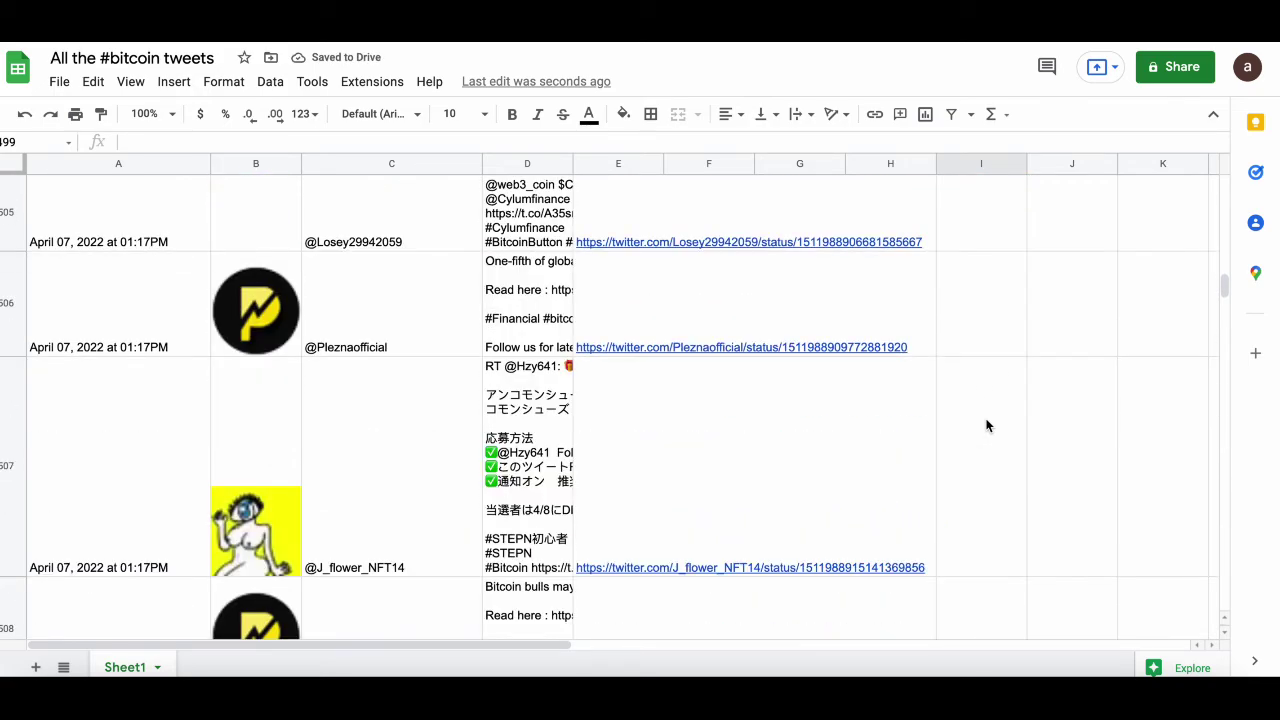
scroll(985, 426, "down", 5)
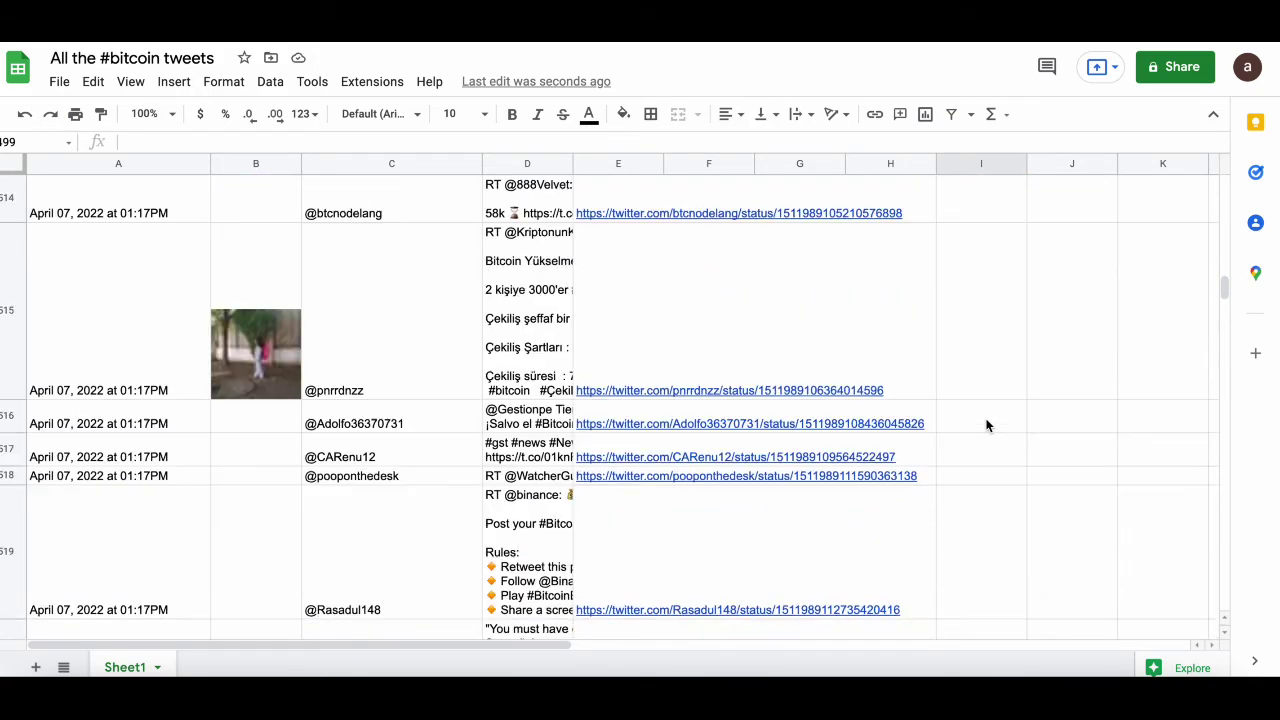
scroll(985, 426, "up", 2)
scroll(985, 426, "up", 3)
scroll(985, 426, "down", 1)
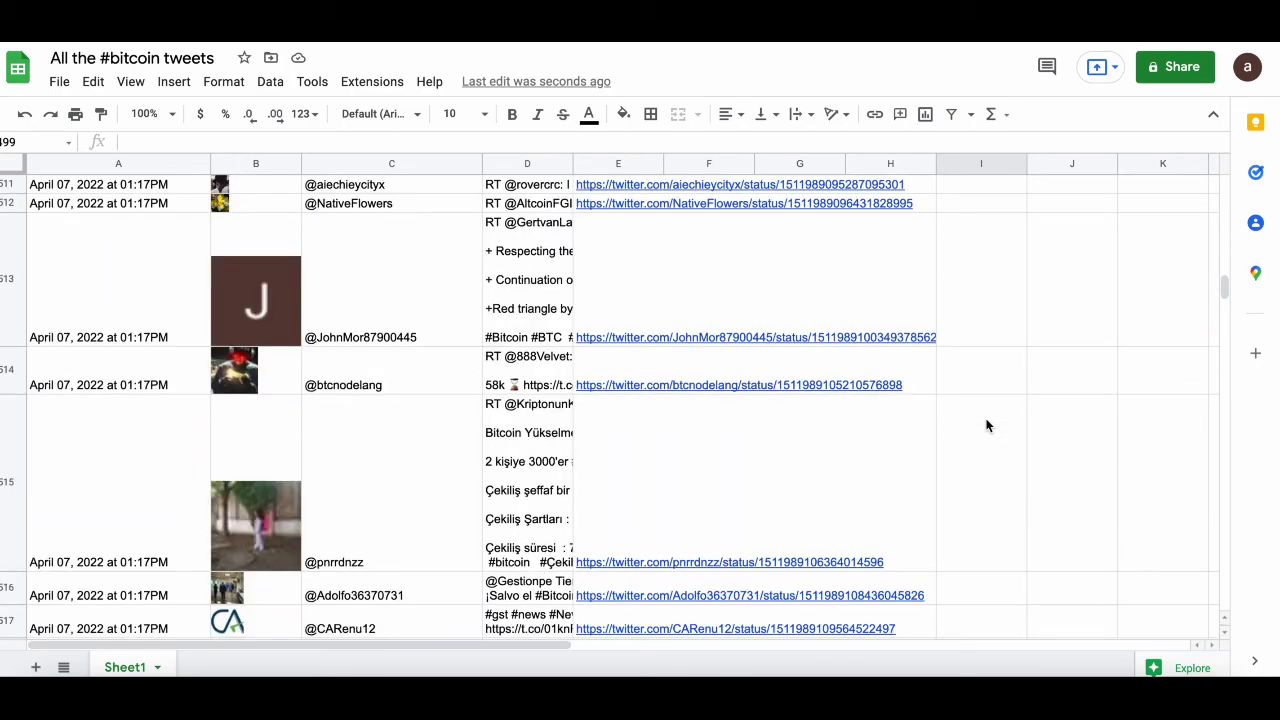
scroll(985, 426, "down", 2)
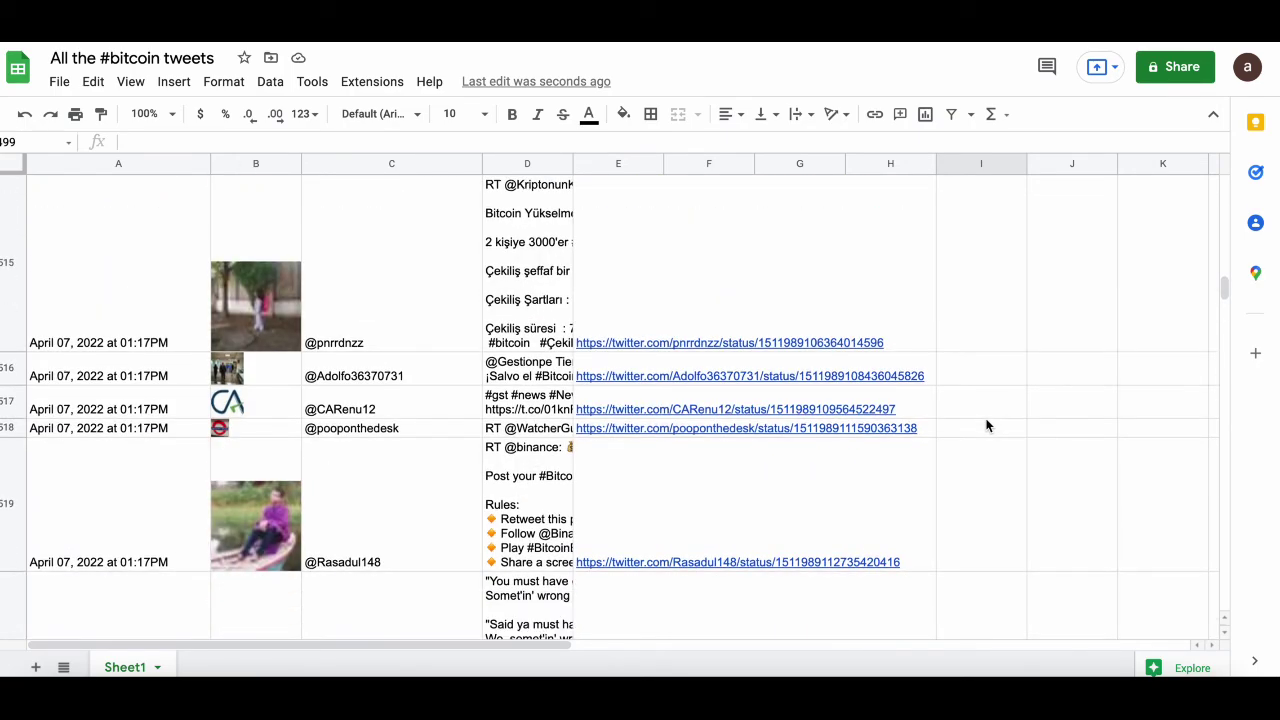